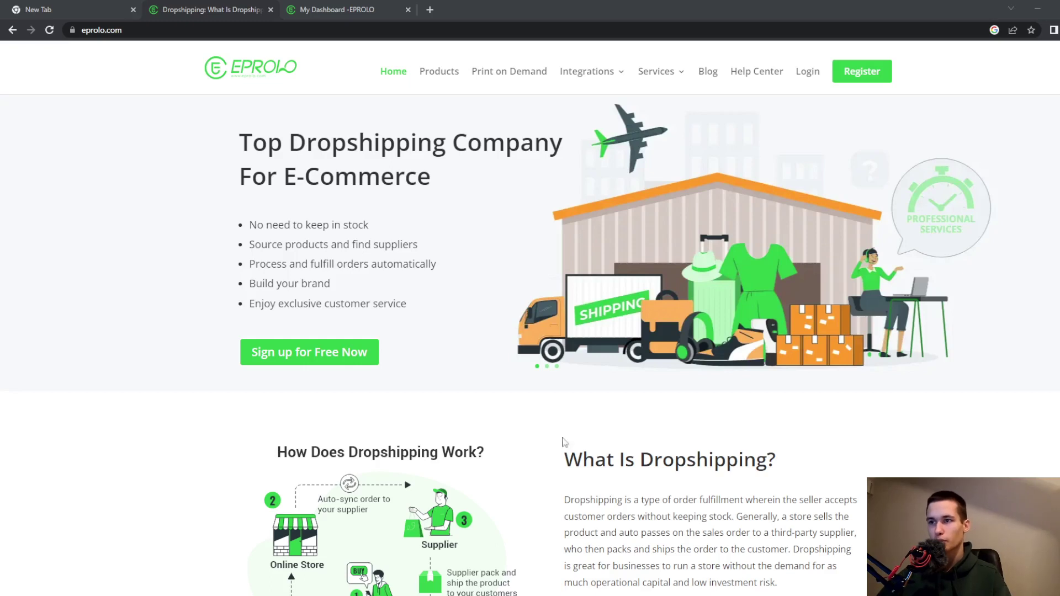
- Scroll through the EPROLO marketing home page
scroll(607, 436, "down", 4)
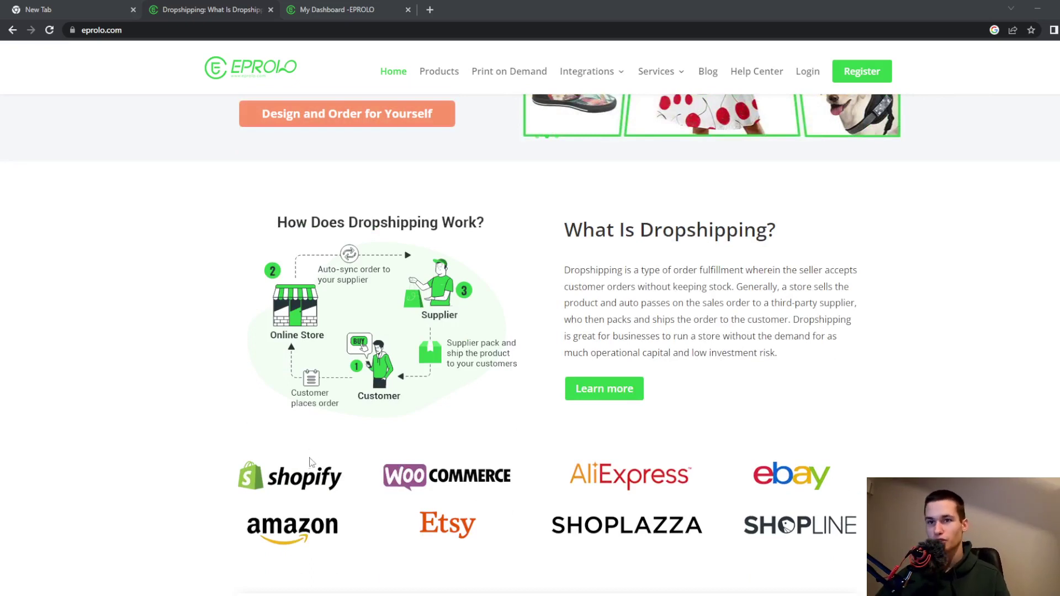
scroll(497, 486, "down", 1)
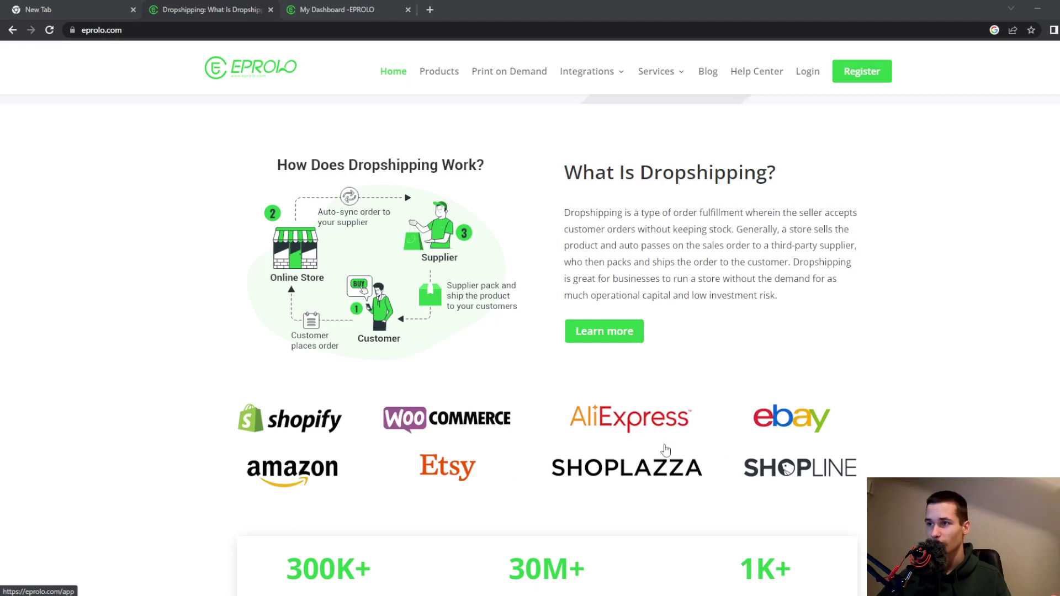
scroll(833, 343, "down", 3)
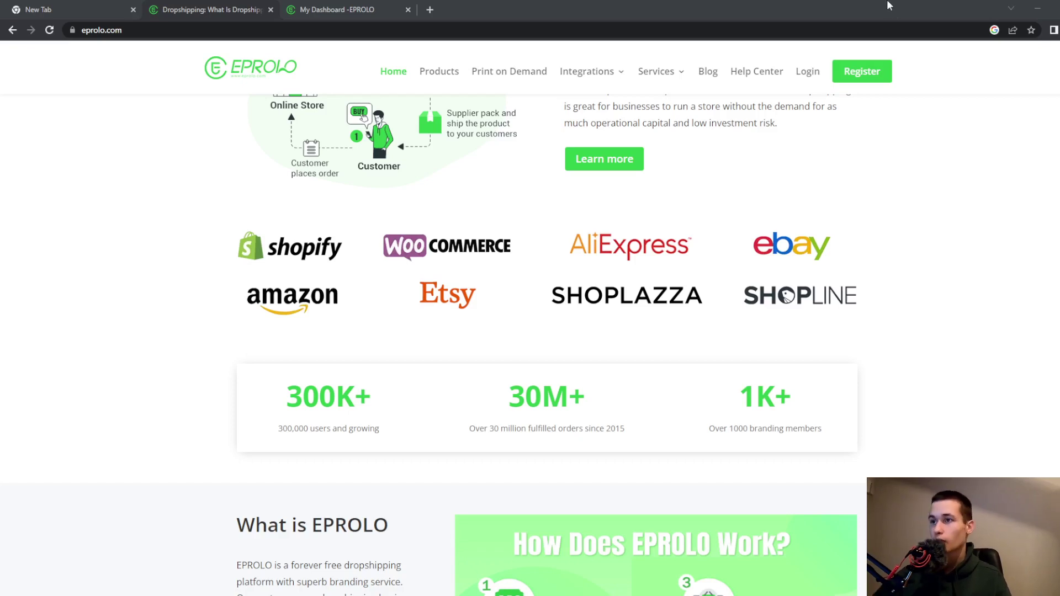
scroll(863, 325, "down", 7)
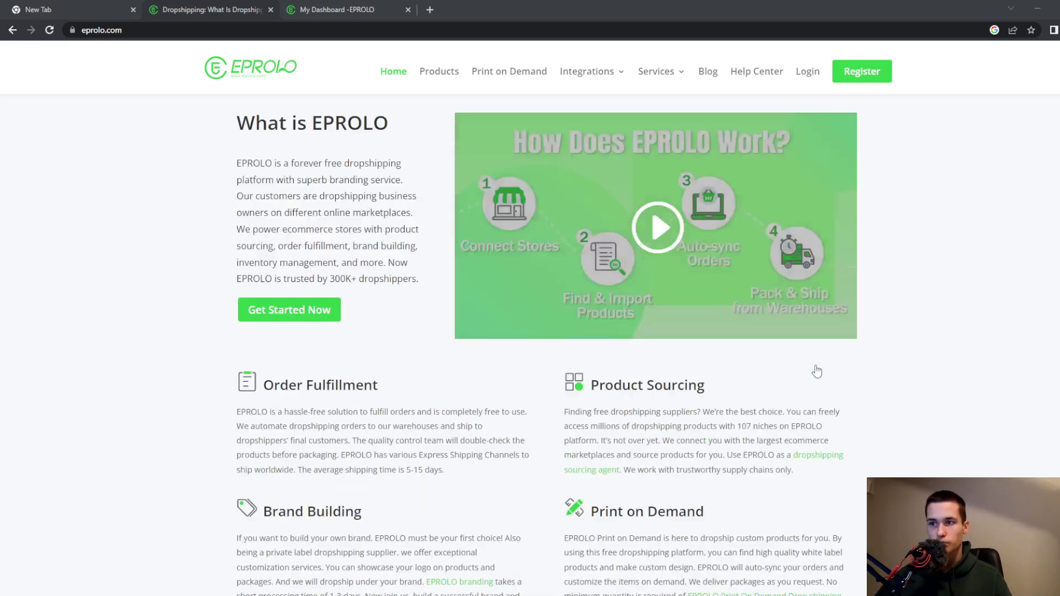
scroll(873, 405, "down", 4)
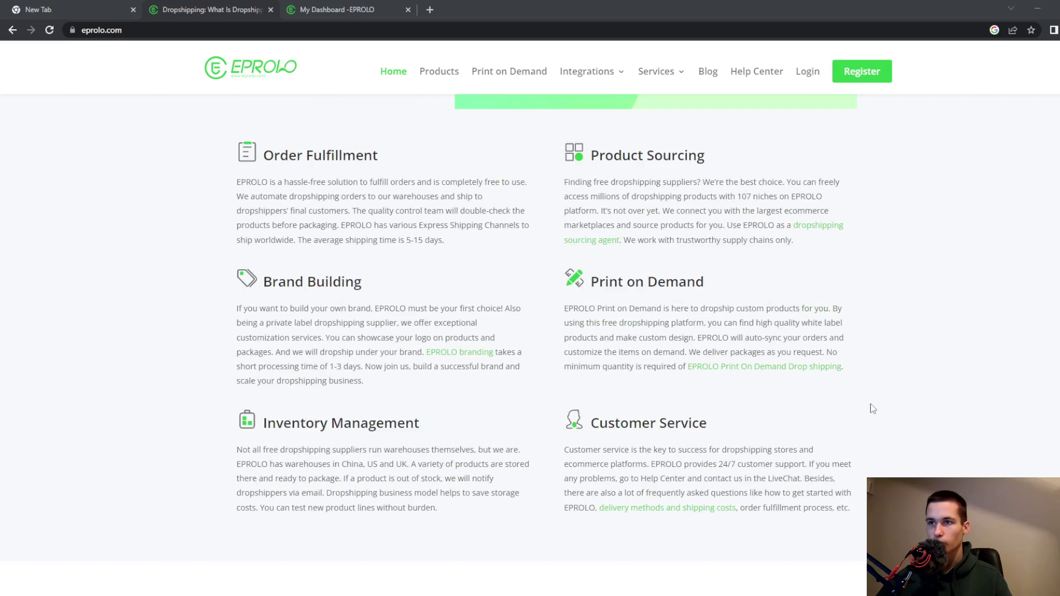
scroll(836, 291, "up", 10)
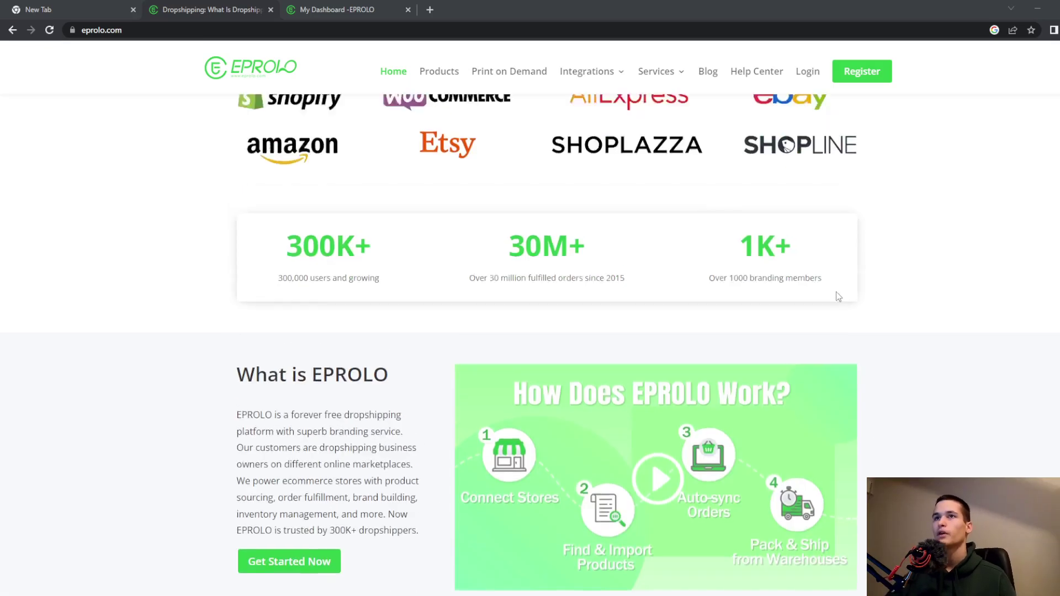
- Look at the account dashboard, close the empty new tab, and return to the marketing home page
left_click(210, 6)
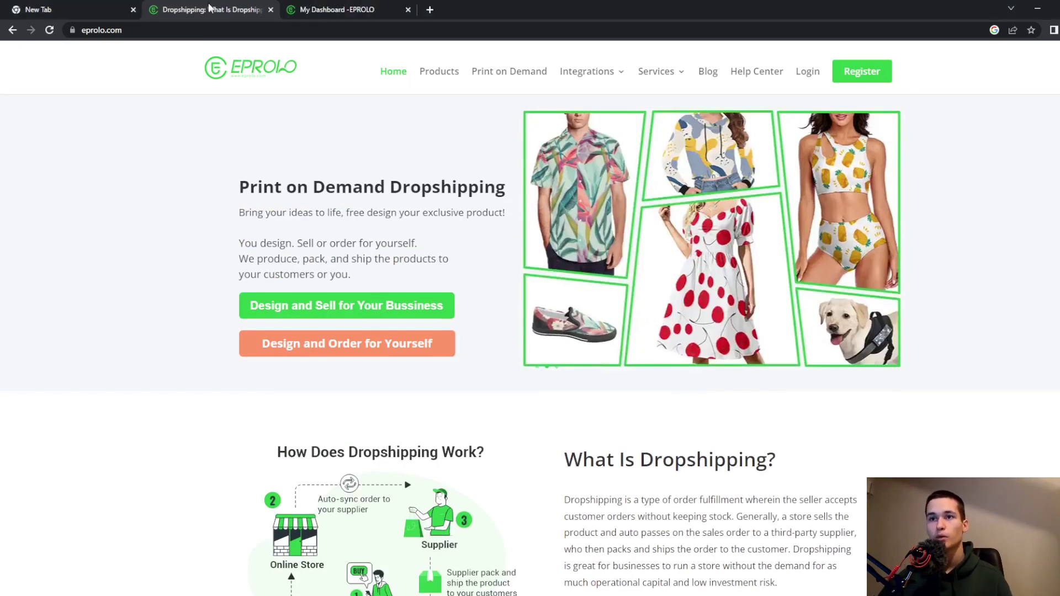
left_click(306, 7)
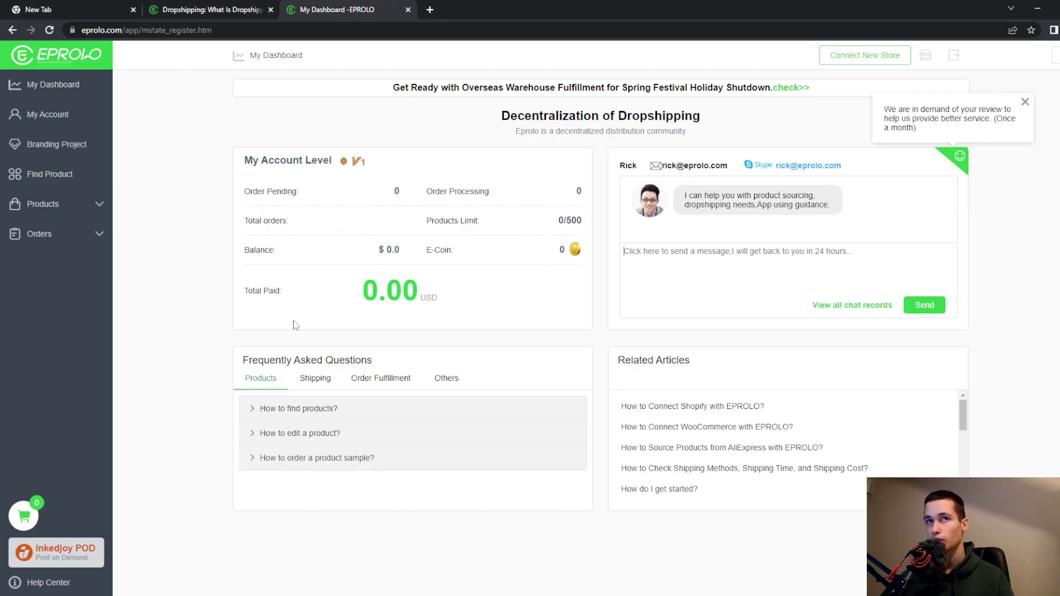
left_click(120, 7)
left_click(132, 10)
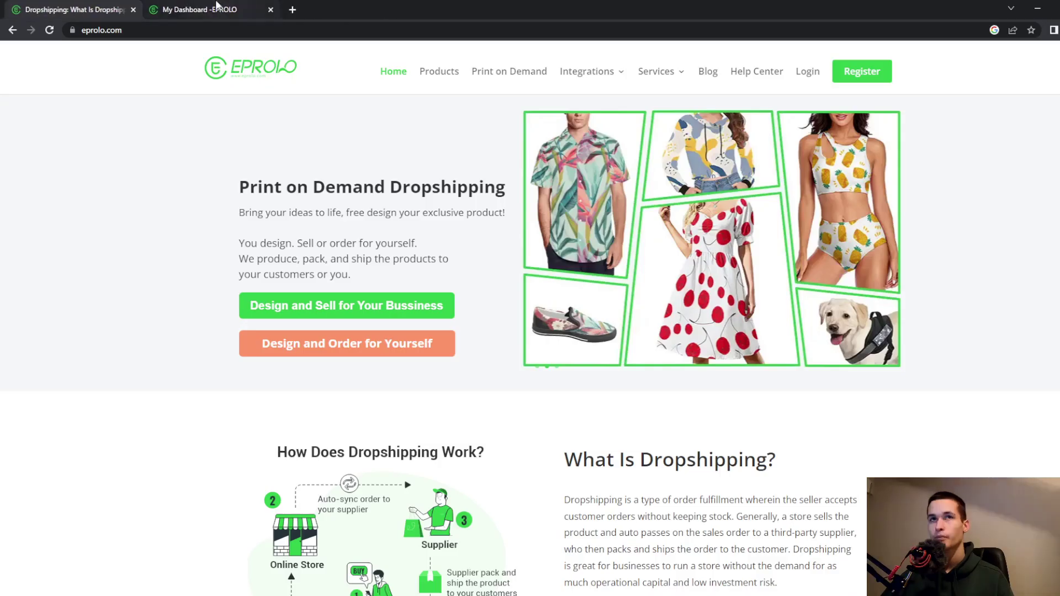
left_click(218, 7)
left_click(76, 6)
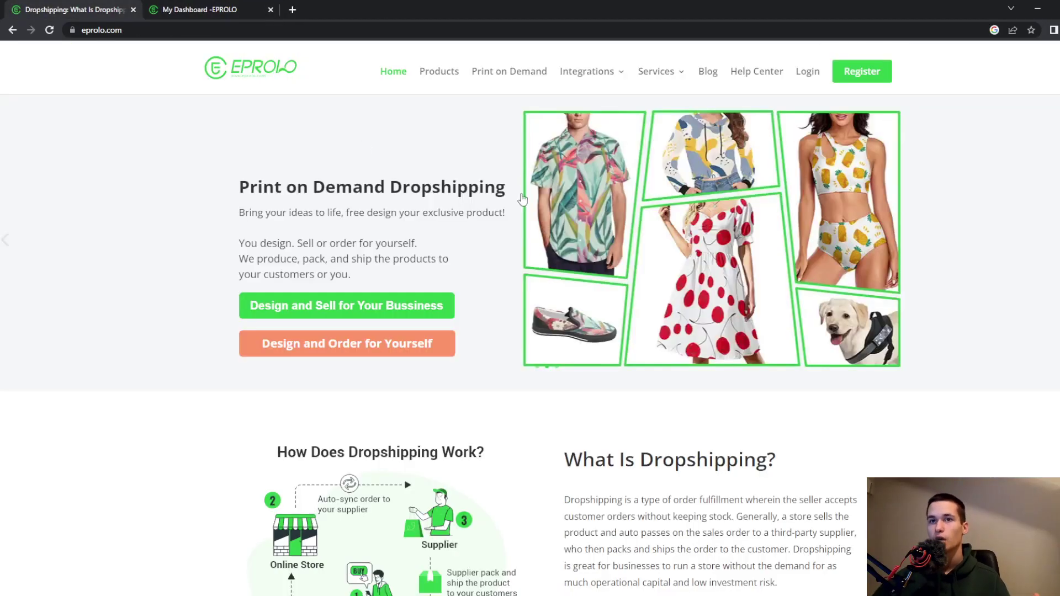
- Scroll the marketing page and open the product catalogue in a new tab
scroll(768, 416, "down", 15)
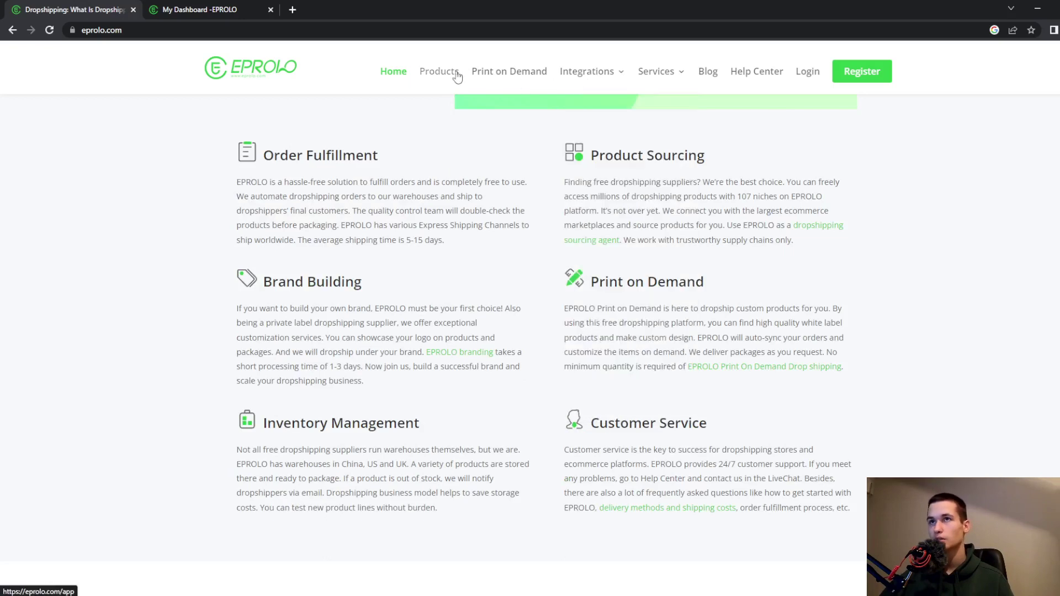
scroll(858, 331, "down", 5)
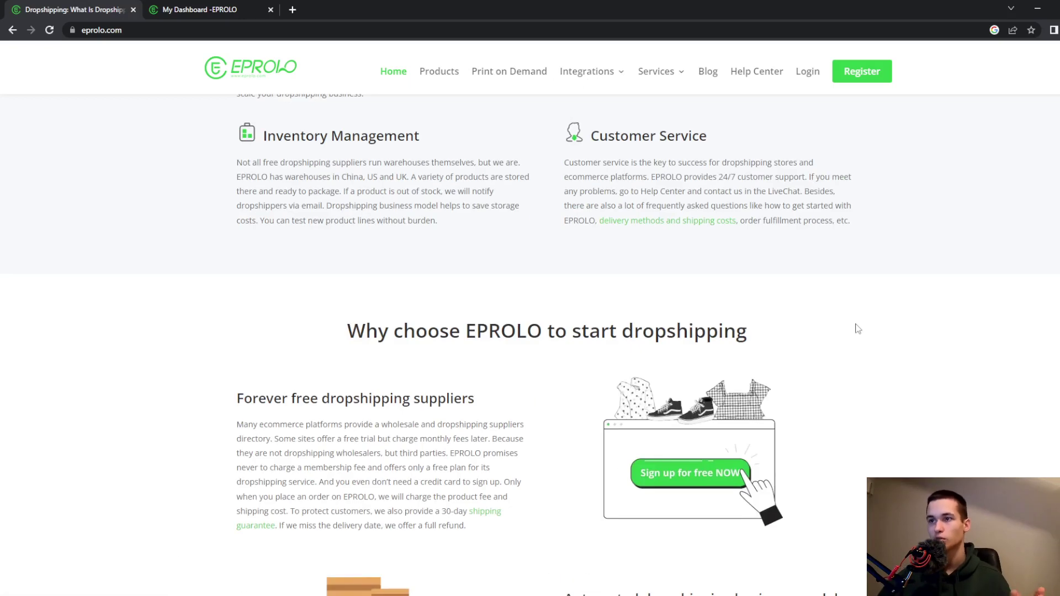
scroll(485, 345, "up", 20)
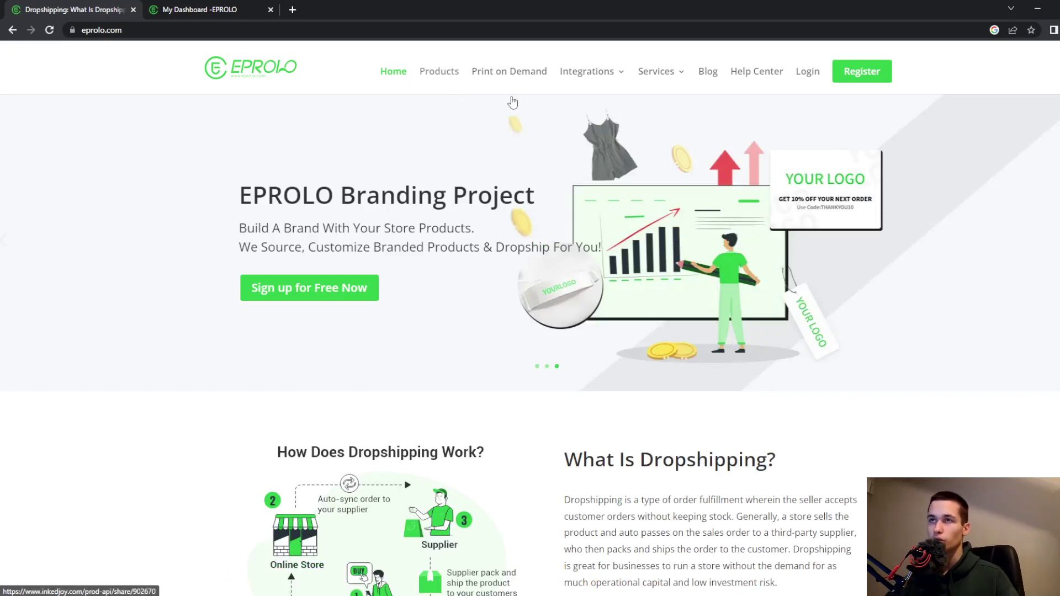
left_click(439, 72)
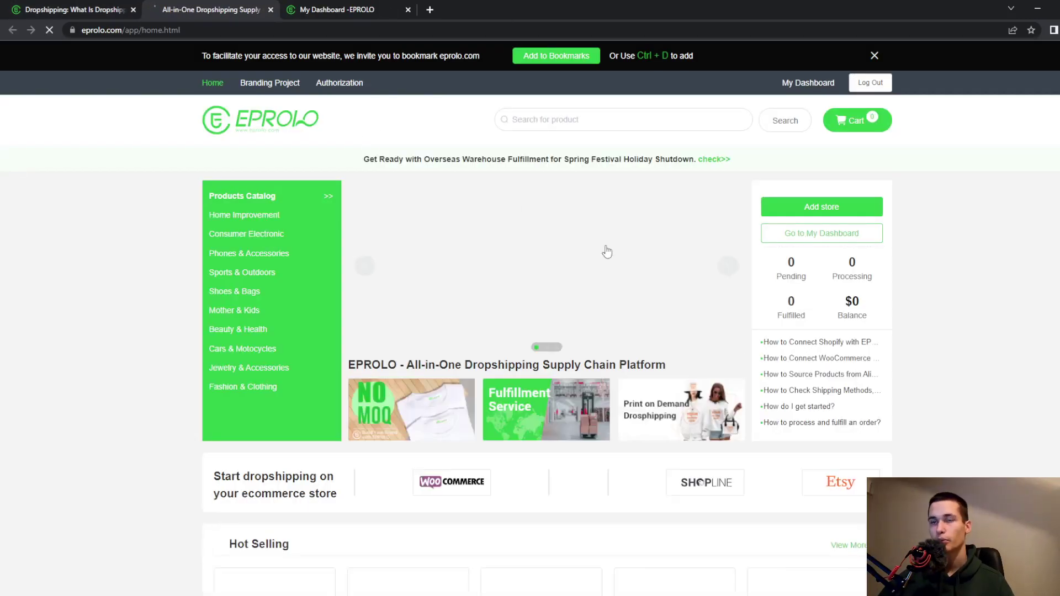
- Page through Hot Selling products, then open Speakers under Consumer Electronic
scroll(739, 301, "down", 4)
scroll(797, 331, "down", 4)
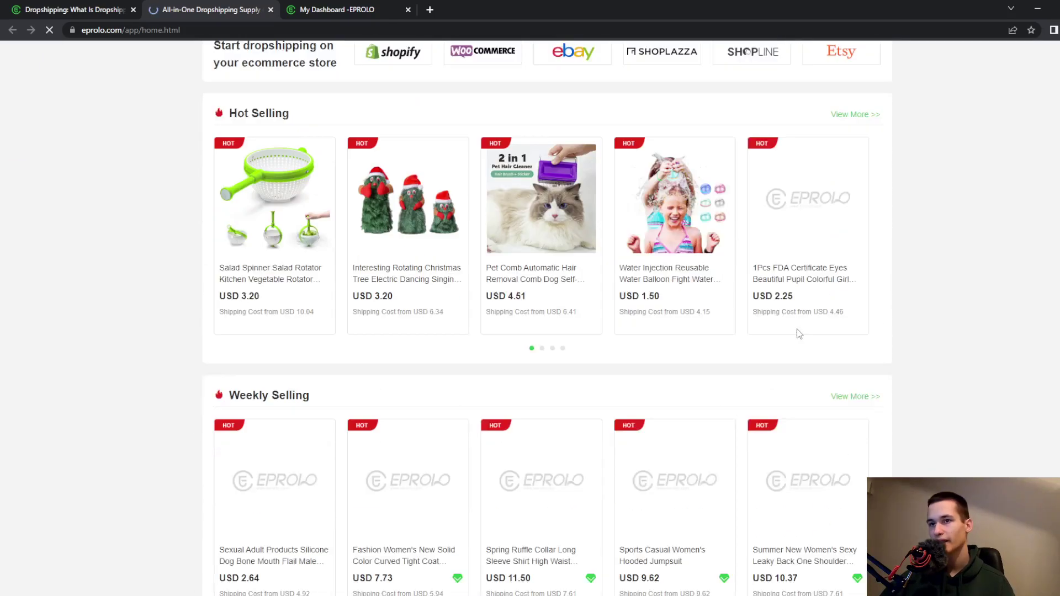
left_click(862, 216)
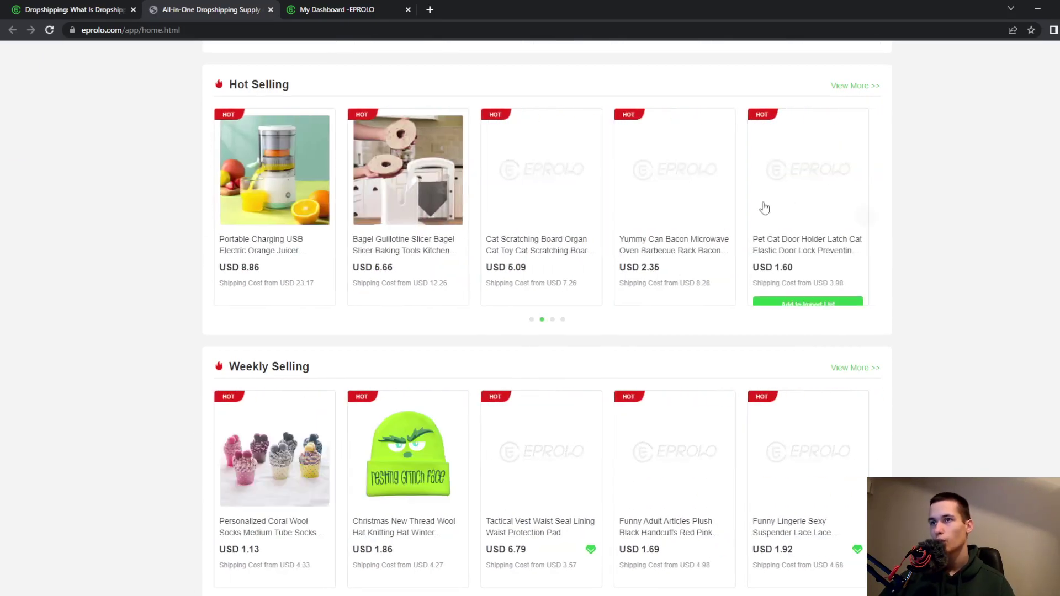
scroll(674, 331, "down", 5)
scroll(684, 333, "up", 13)
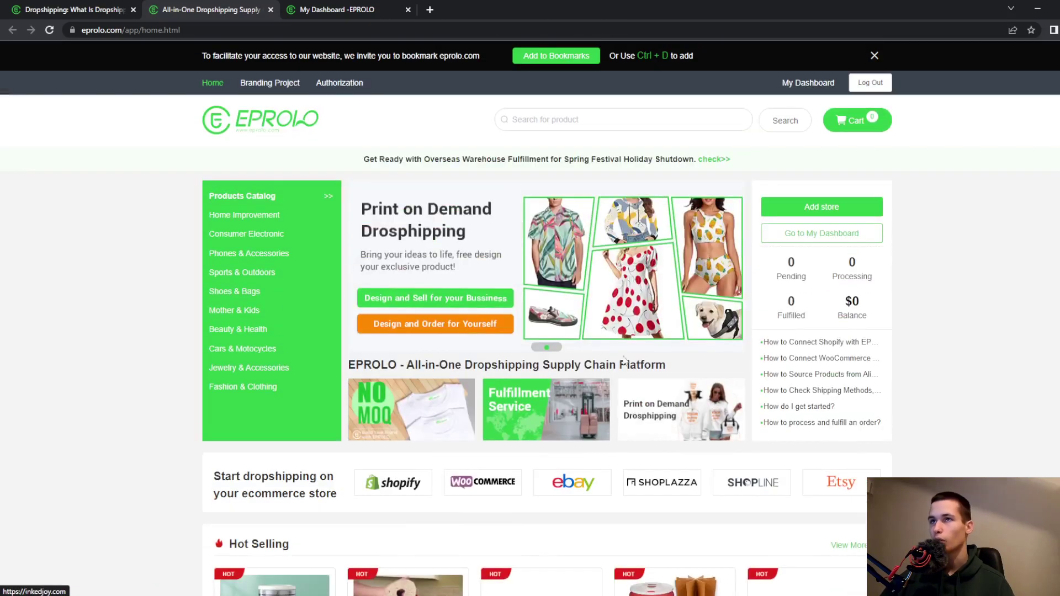
mouse_move(287, 250)
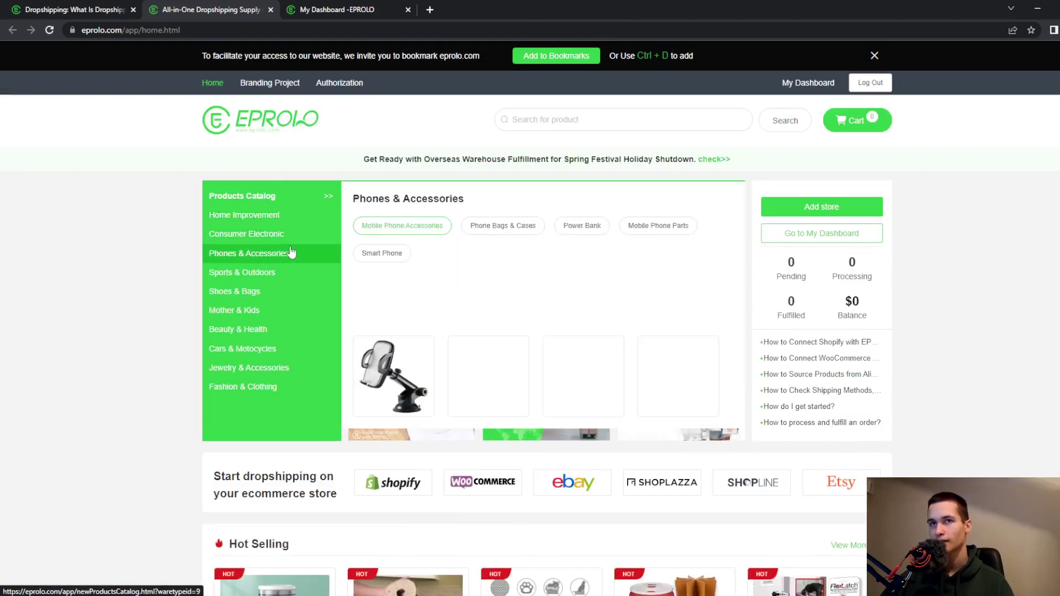
mouse_move(248, 234)
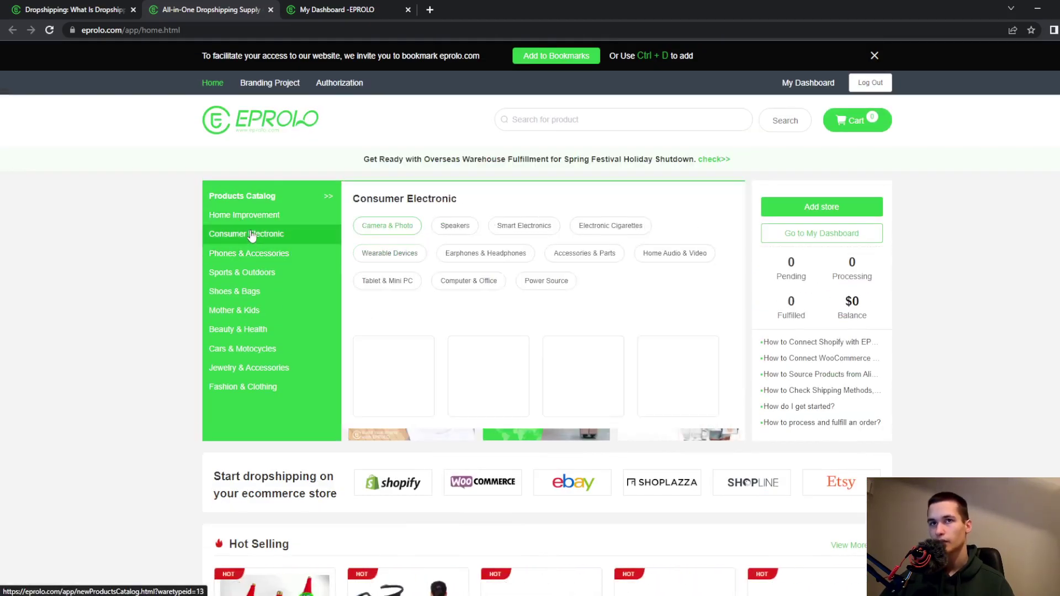
left_click(447, 232)
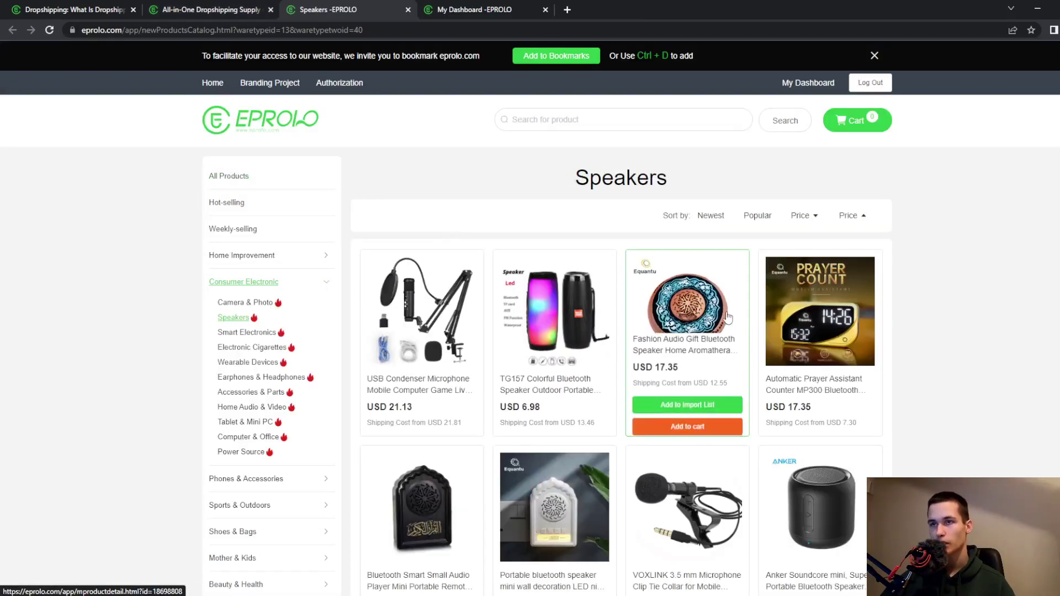
- Sort the Speakers listing by Newest, then by ascending price, and go back to the catalogue home
scroll(727, 317, "down", 8)
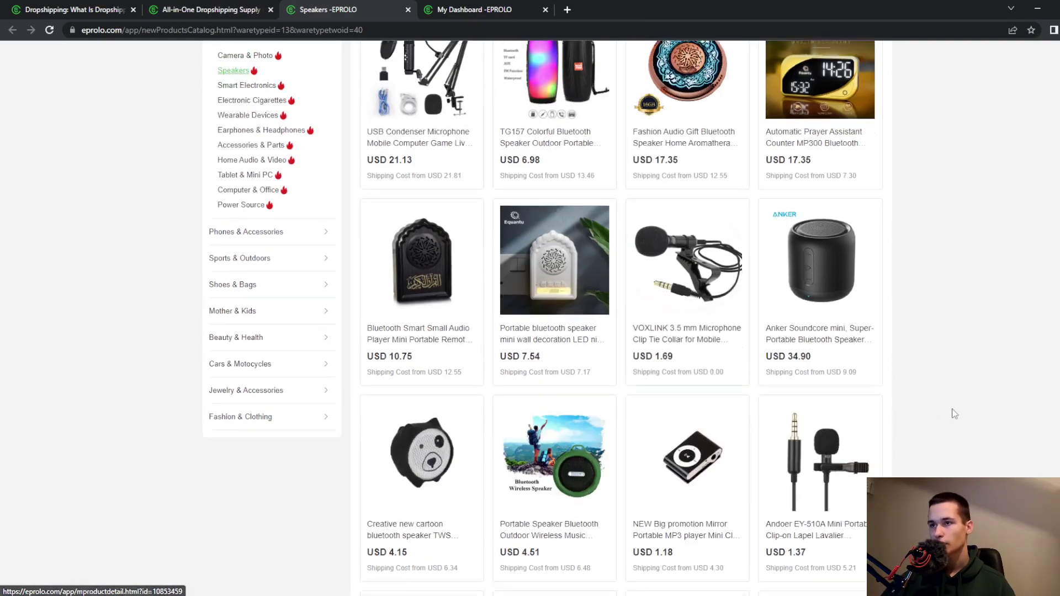
scroll(936, 420, "down", 5)
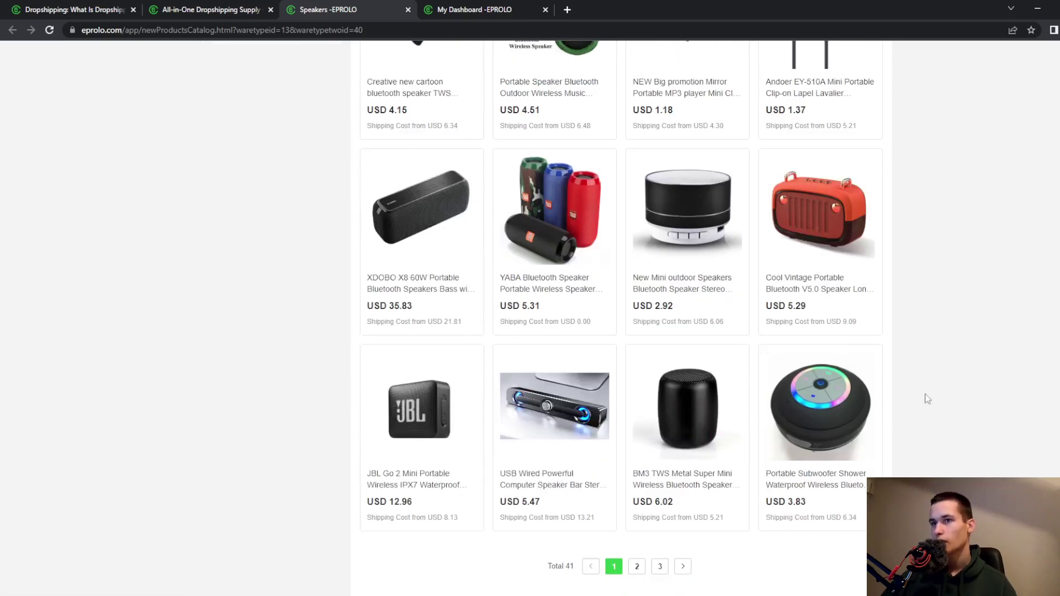
scroll(922, 414, "up", 10)
scroll(916, 411, "up", 3)
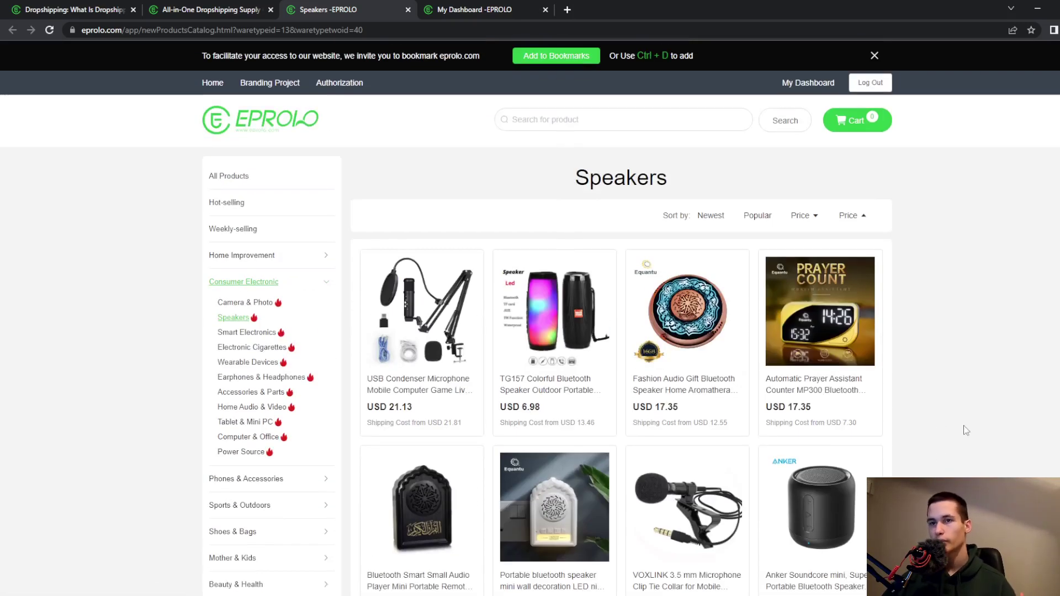
scroll(926, 363, "down", 6)
scroll(922, 362, "up", 6)
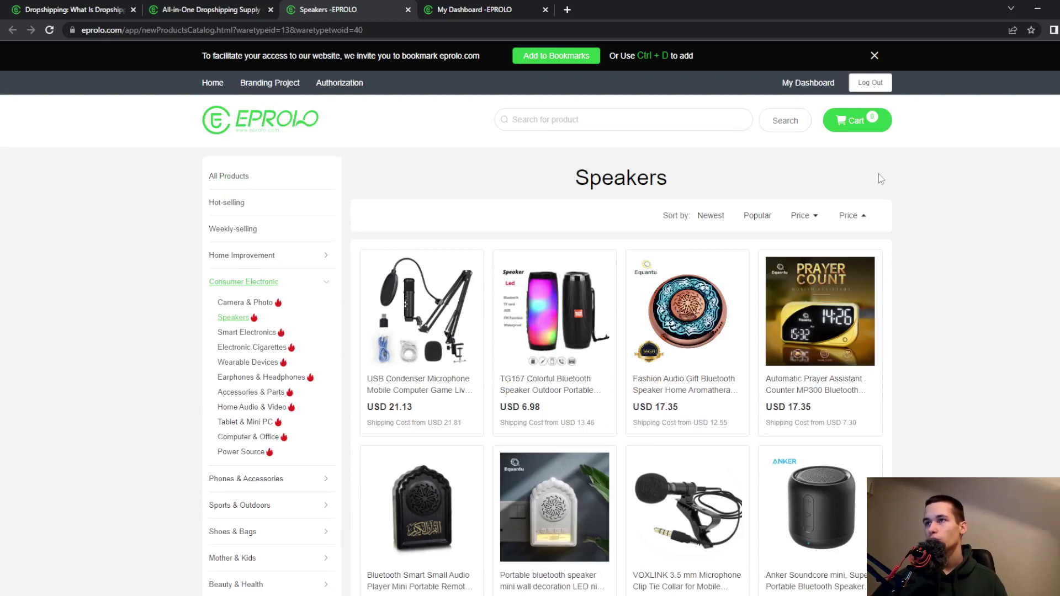
left_click(710, 217)
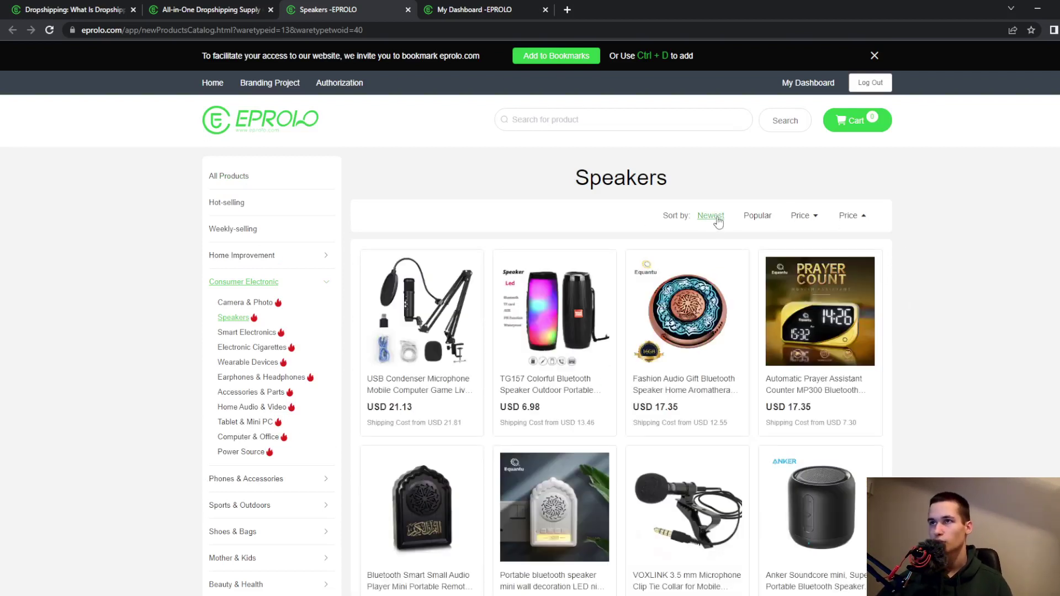
left_click(863, 218)
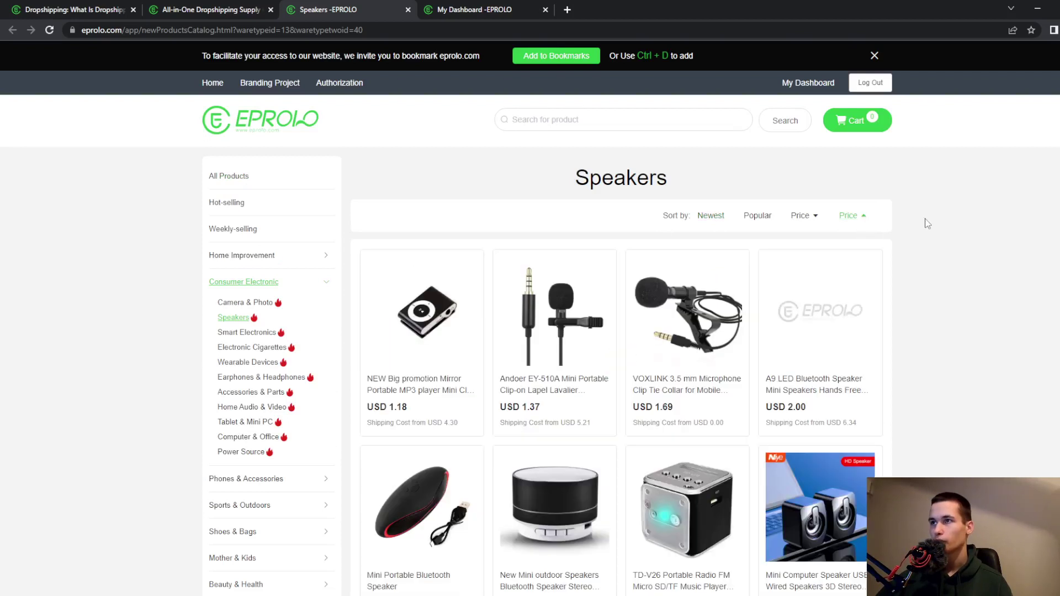
left_click(260, 134)
- Scroll past Phones & Accessories to the Cars & Motocycles listings on the home page
scroll(753, 293, "down", 10)
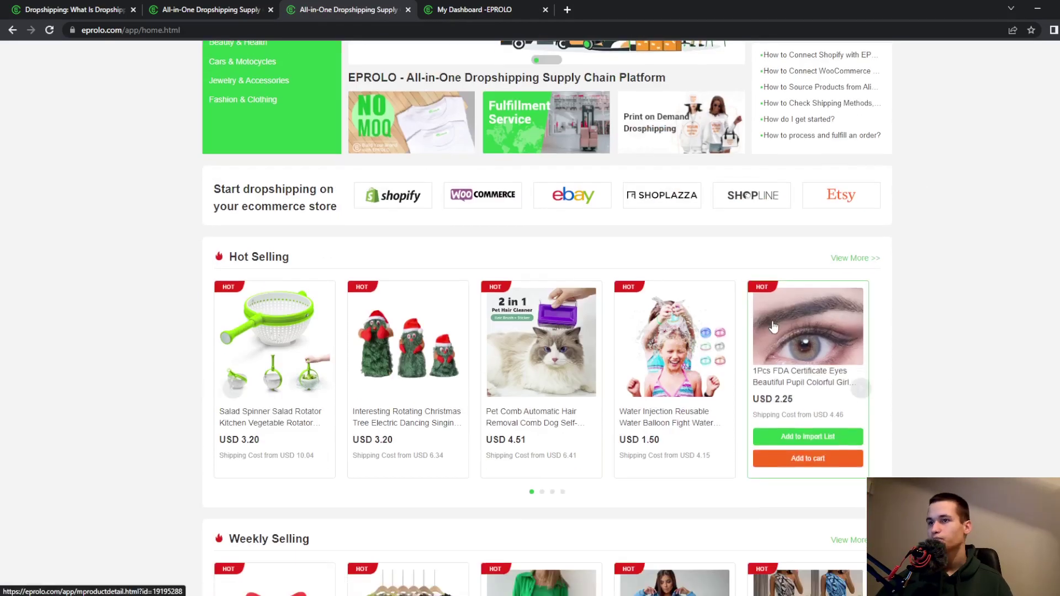
scroll(773, 328, "down", 12)
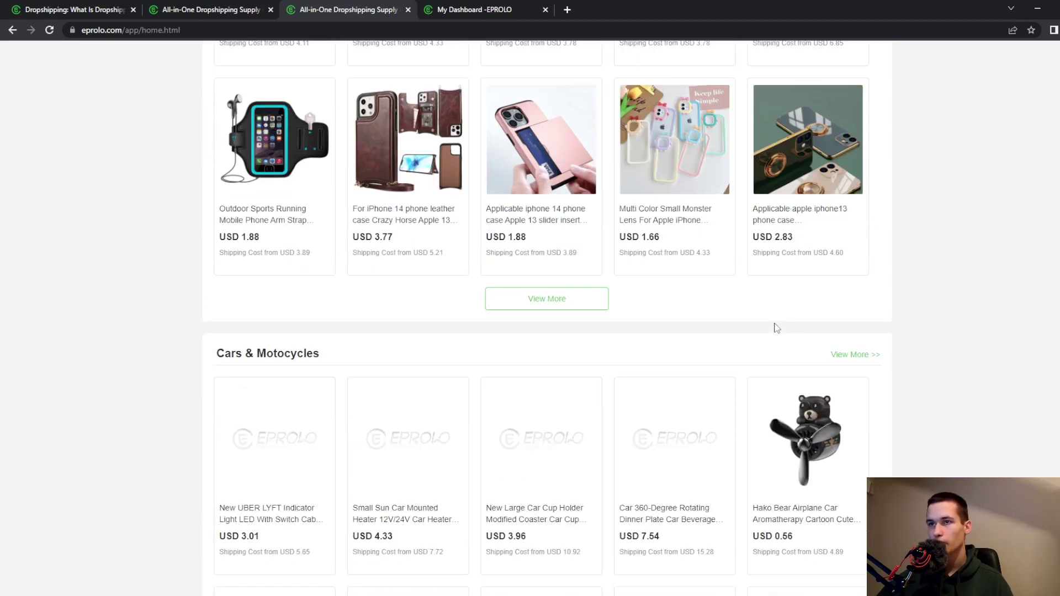
scroll(756, 380, "down", 5)
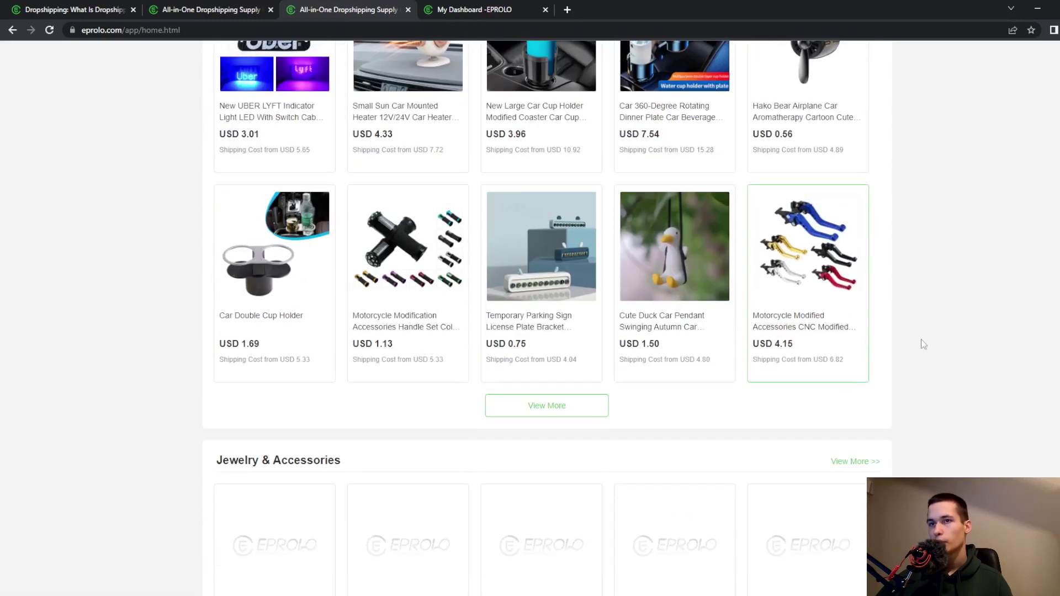
scroll(930, 343, "up", 4)
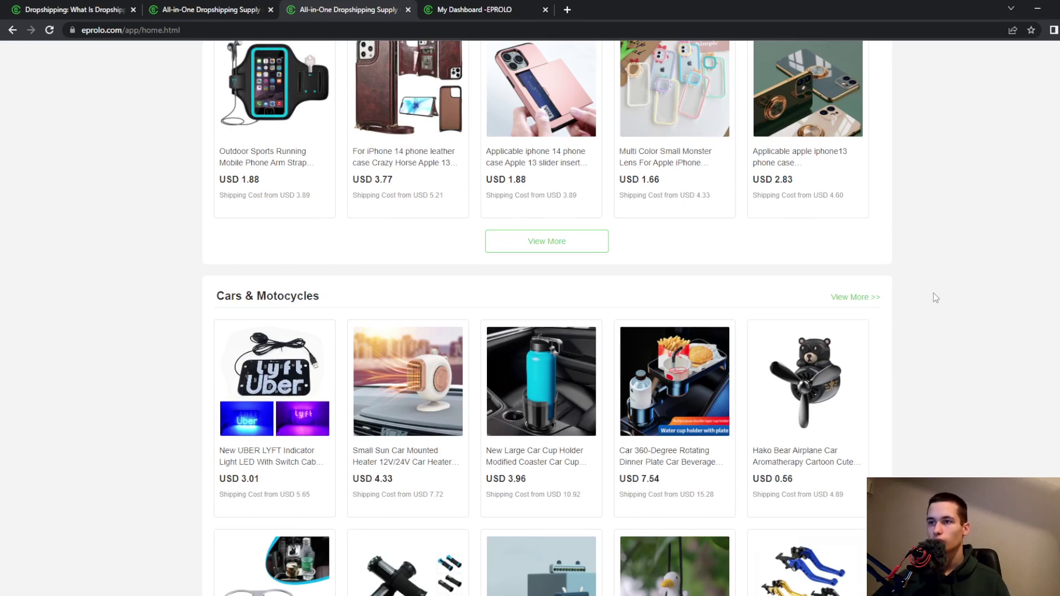
- View the Hako Bear airplane car aroma product page (USD 7.16), then return to the home page
left_click(832, 354)
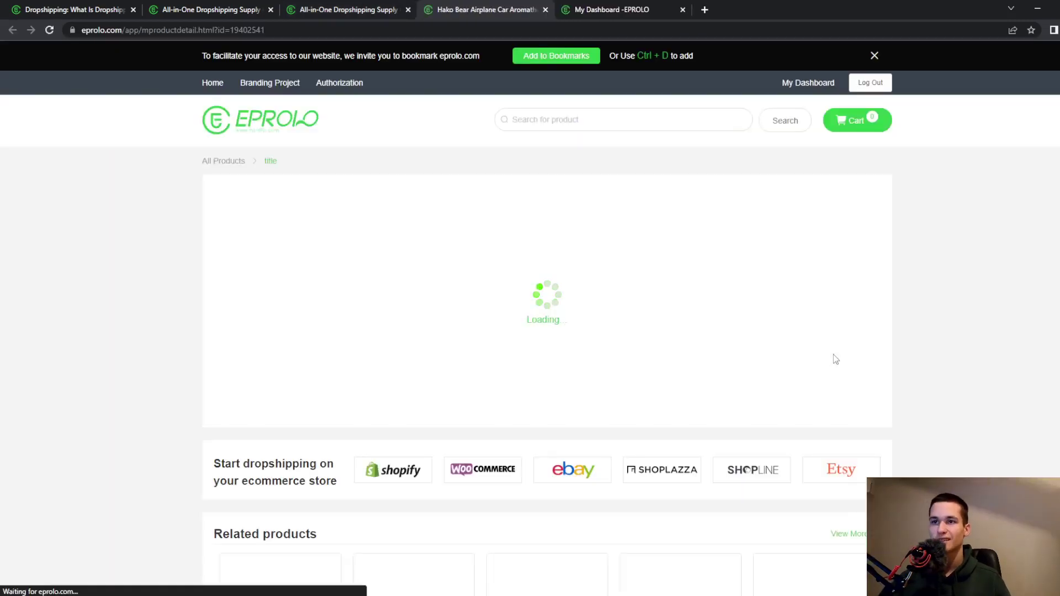
scroll(793, 367, "down", 2)
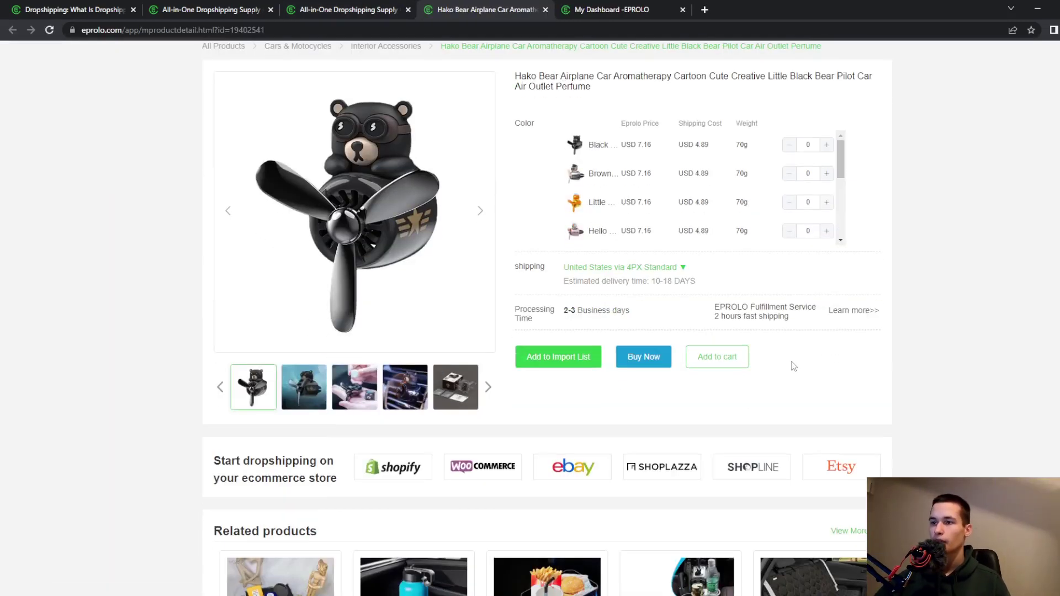
scroll(773, 309, "down", 4)
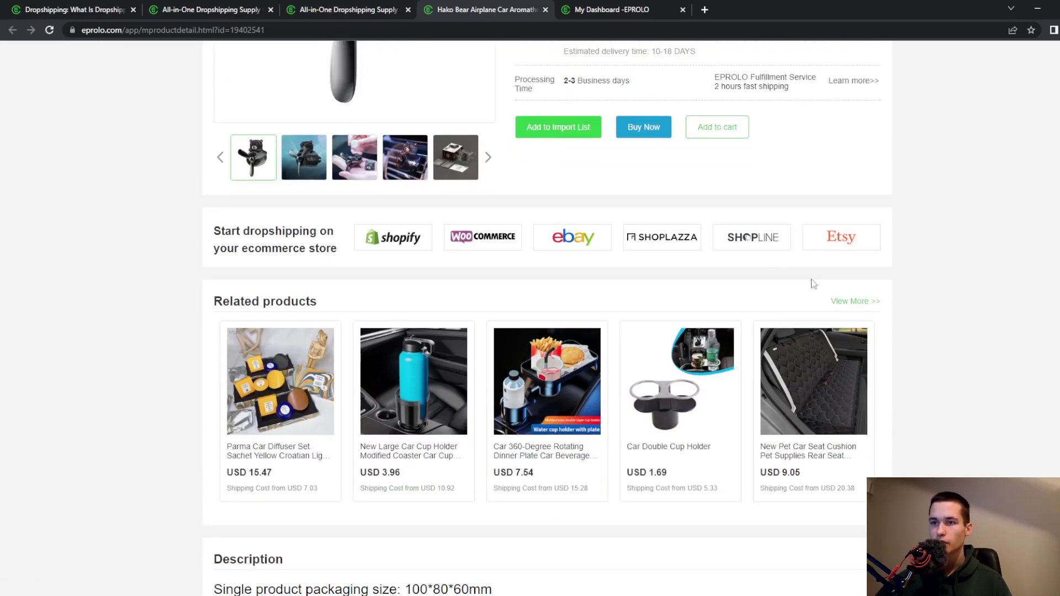
scroll(891, 311, "up", 2)
scroll(892, 312, "up", 4)
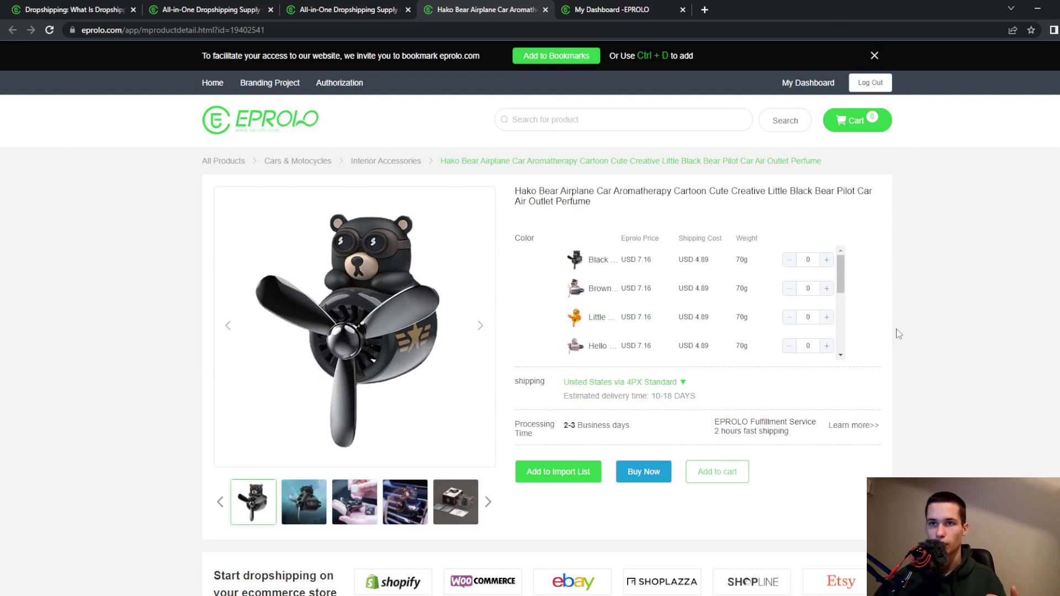
left_click(284, 135)
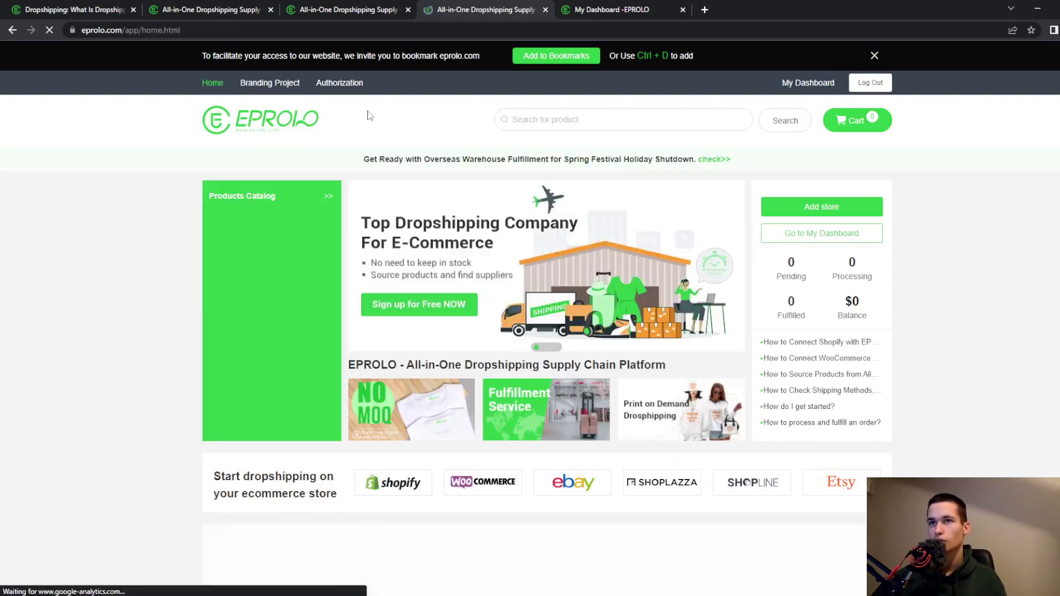
mouse_move(331, 273)
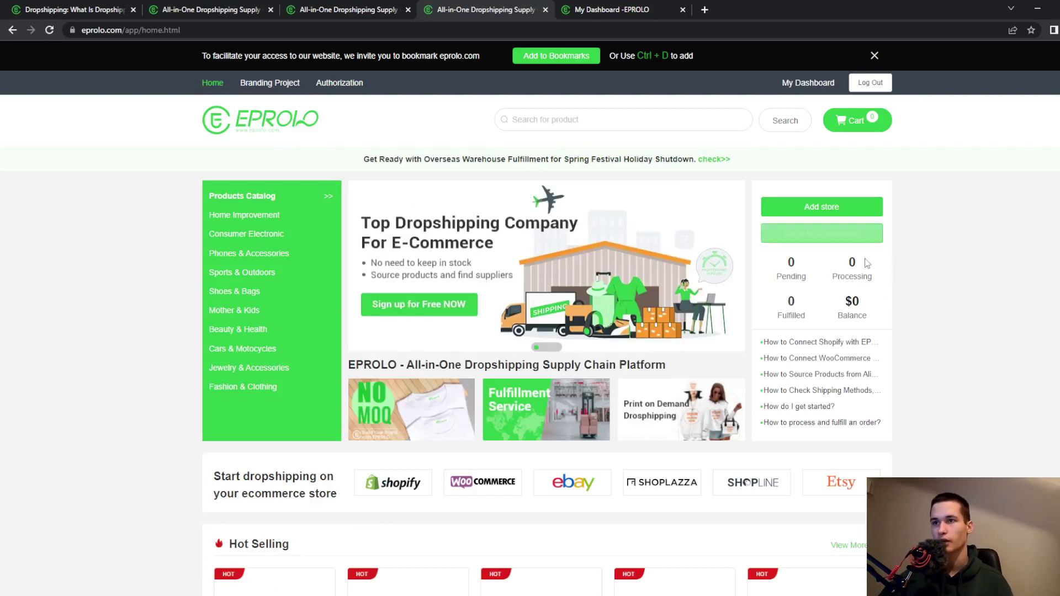
scroll(949, 356, "down", 4)
scroll(959, 356, "up", 4)
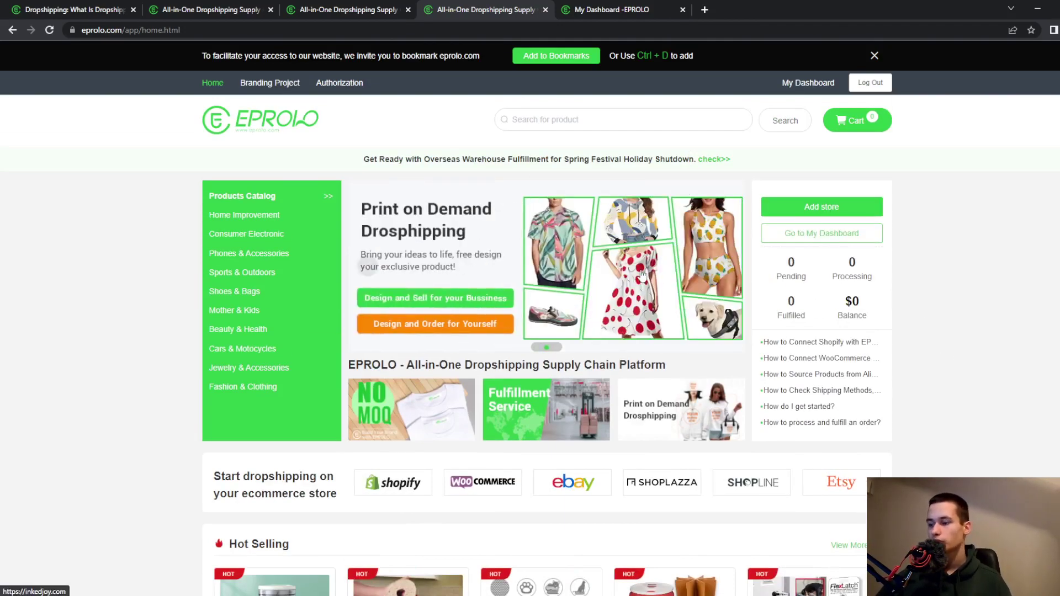
- Open the Print on Demand page from the eprolo.com marketing tab
left_click(74, 10)
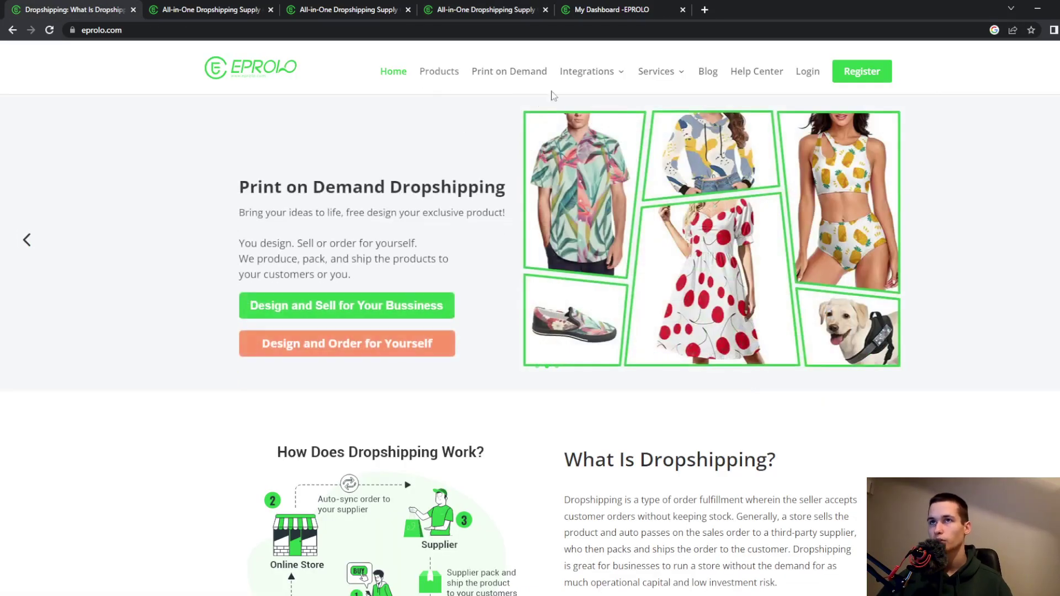
left_click(524, 75)
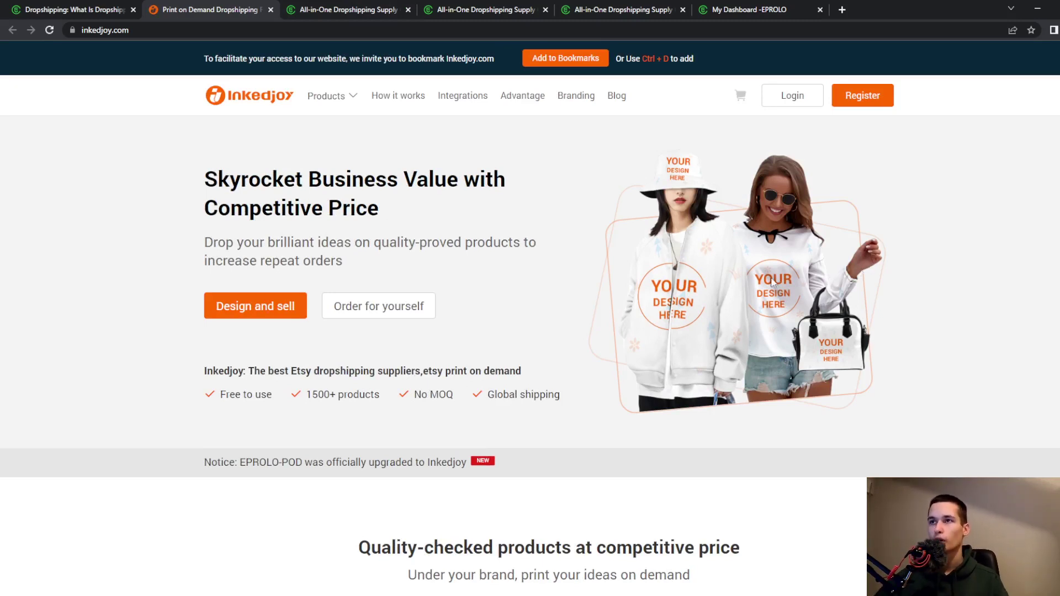
scroll(771, 282, "down", 3)
scroll(784, 271, "up", 2)
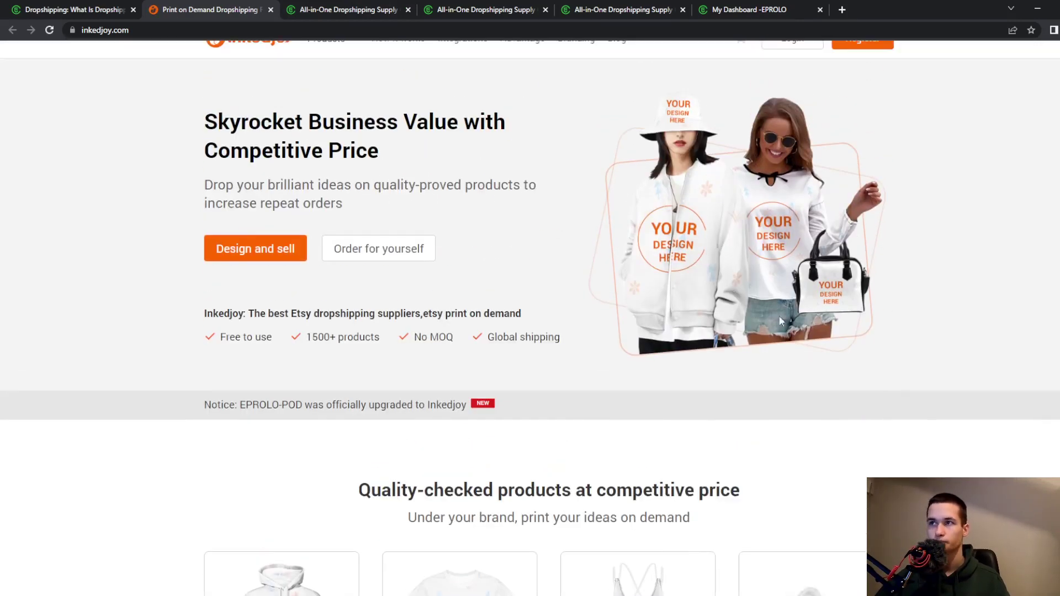
scroll(789, 314, "down", 6)
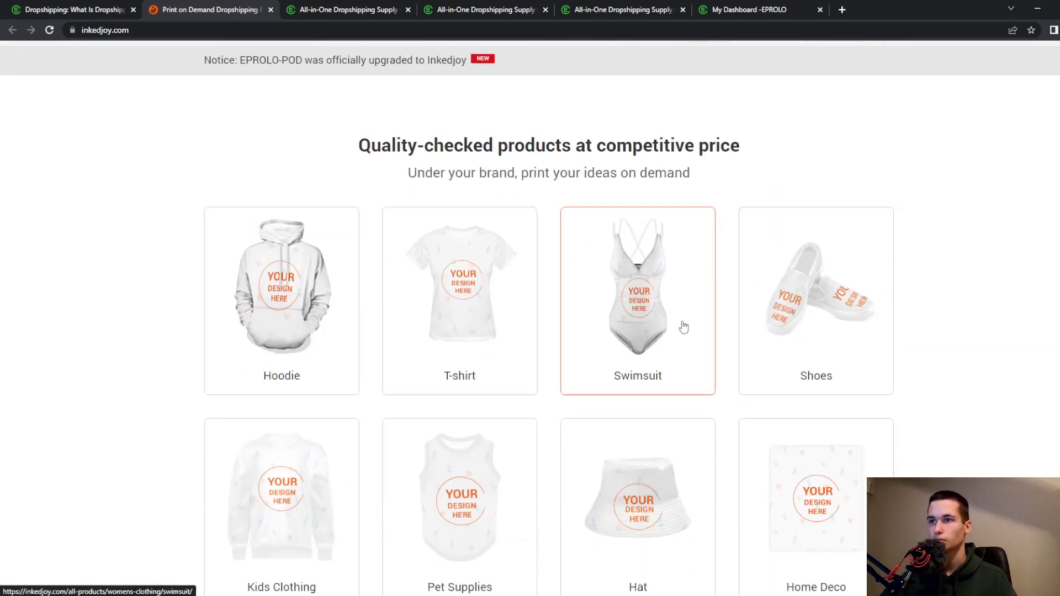
scroll(861, 331, "down", 2)
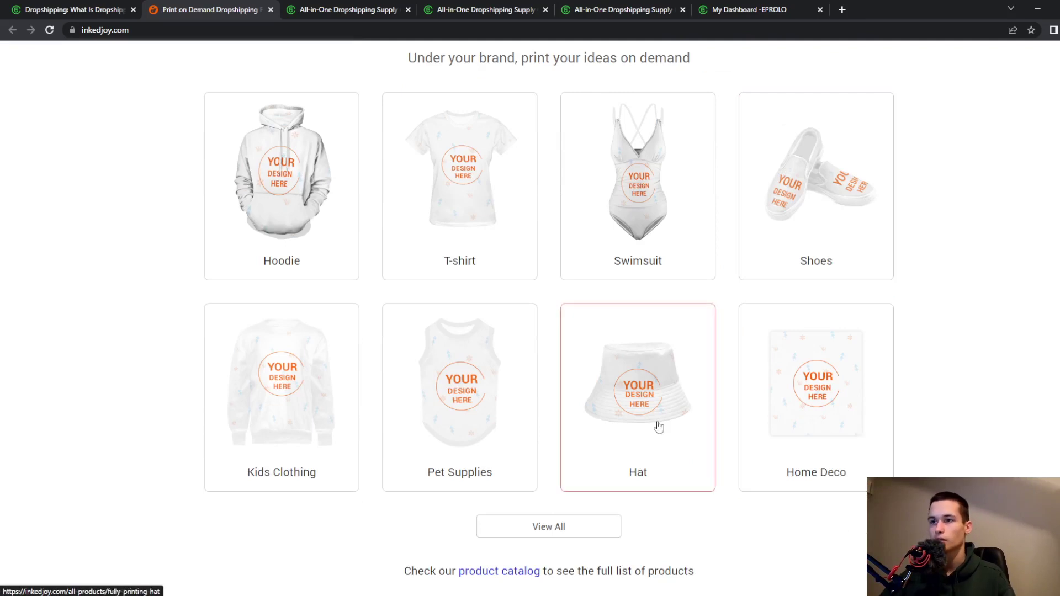
scroll(807, 454, "down", 5)
scroll(861, 458, "down", 7)
scroll(860, 446, "up", 5)
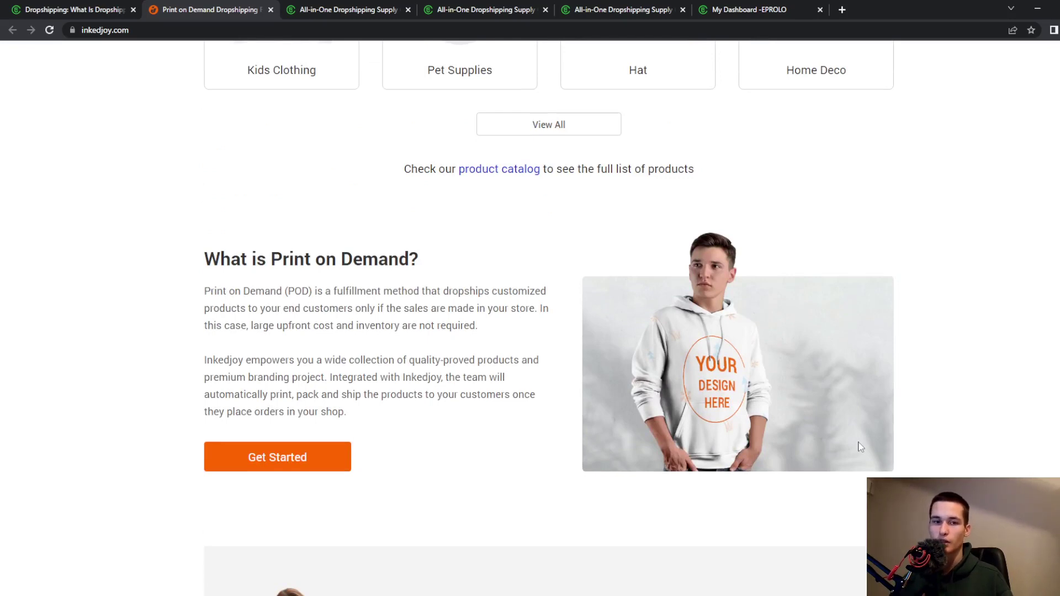
scroll(819, 315, "up", 15)
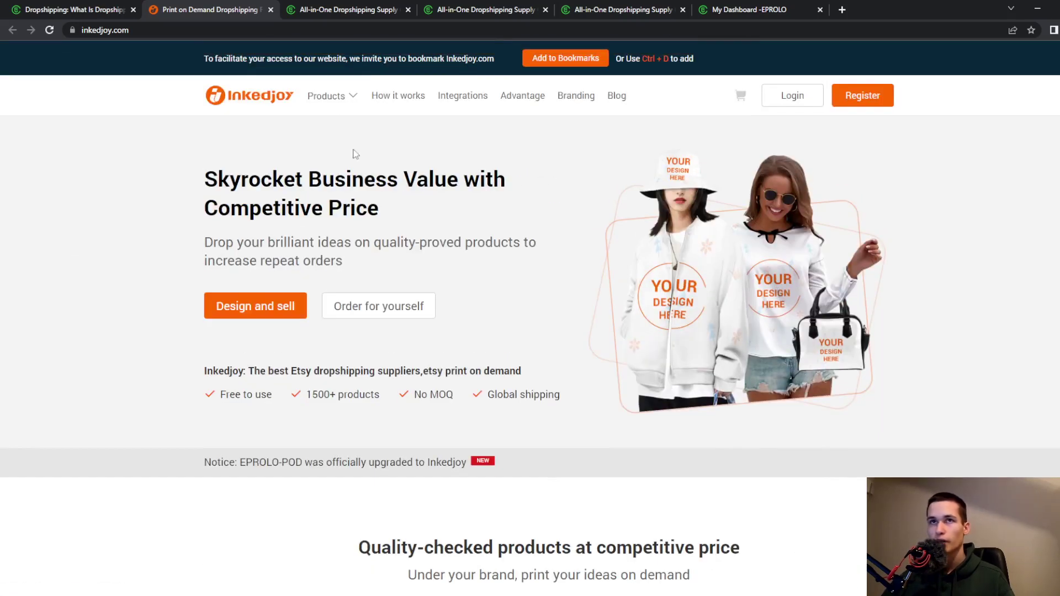
- Check the Integrations and Services menus on eprolo.com, then return to the account dashboard
left_click(66, 9)
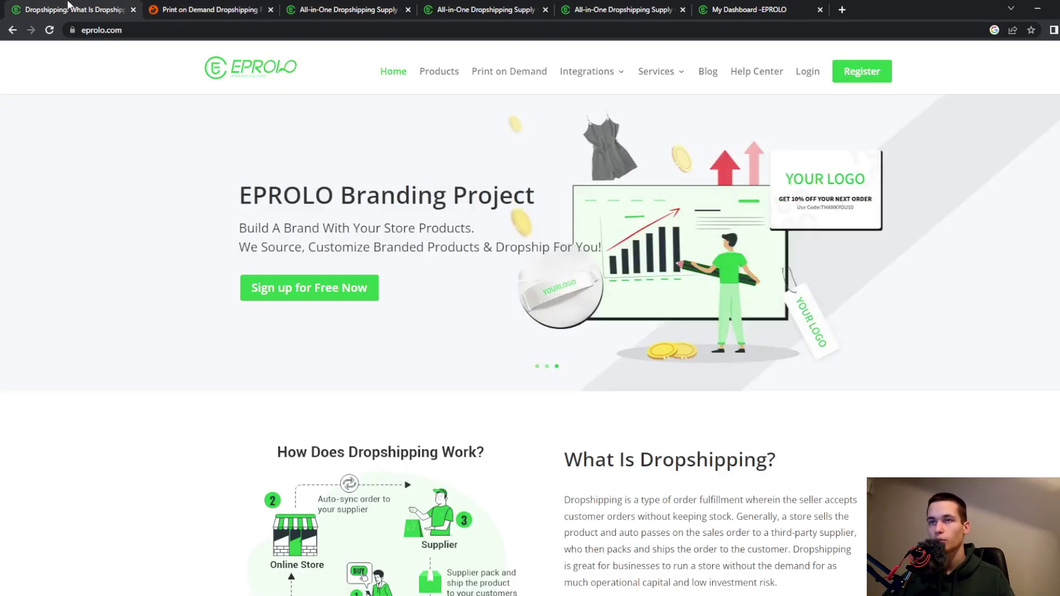
mouse_move(629, 87)
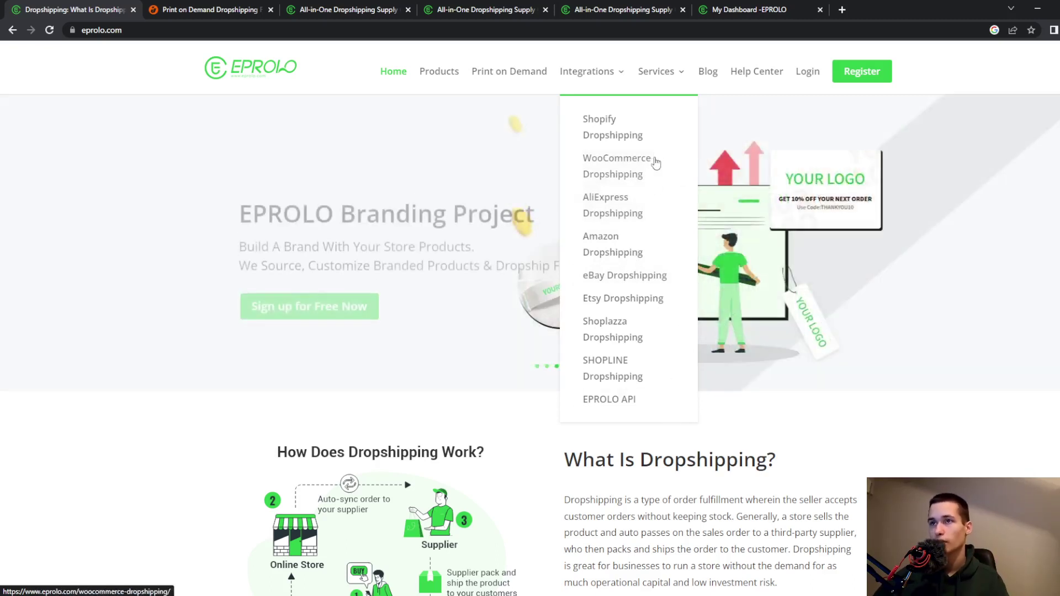
left_click(610, 86)
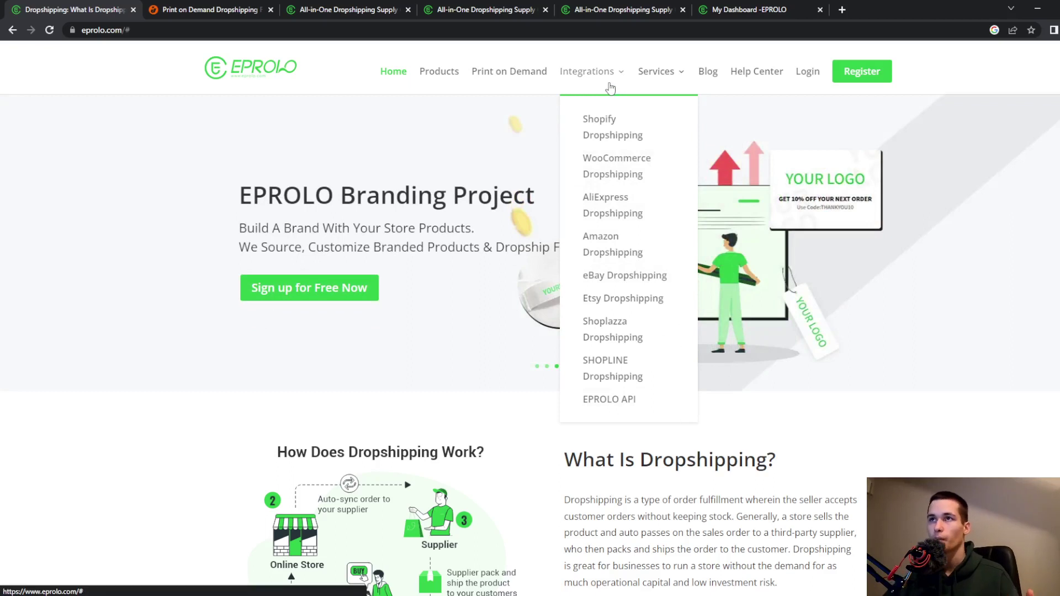
mouse_move(658, 85)
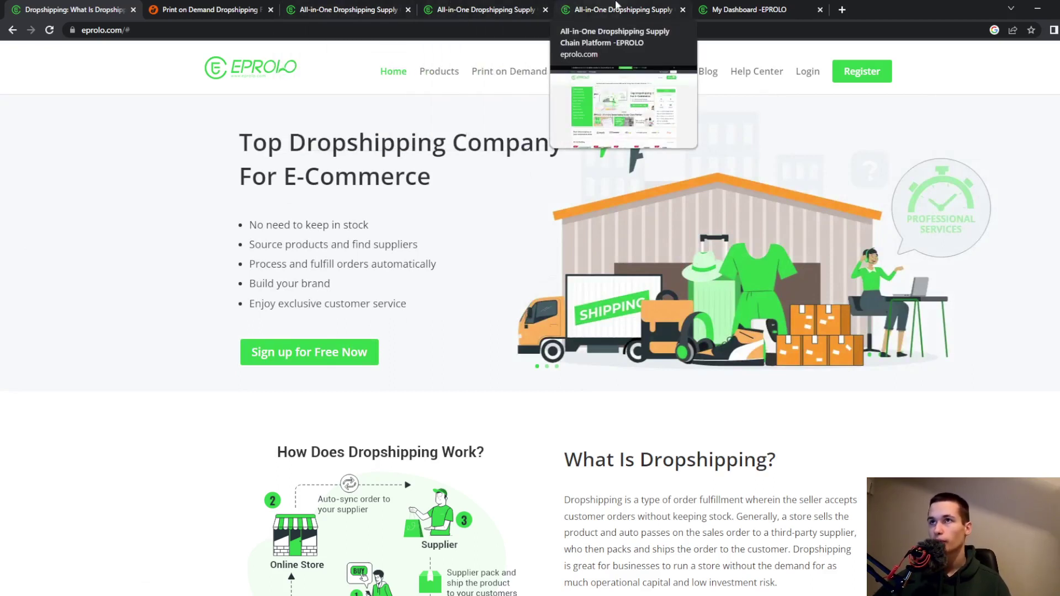
left_click(763, 6)
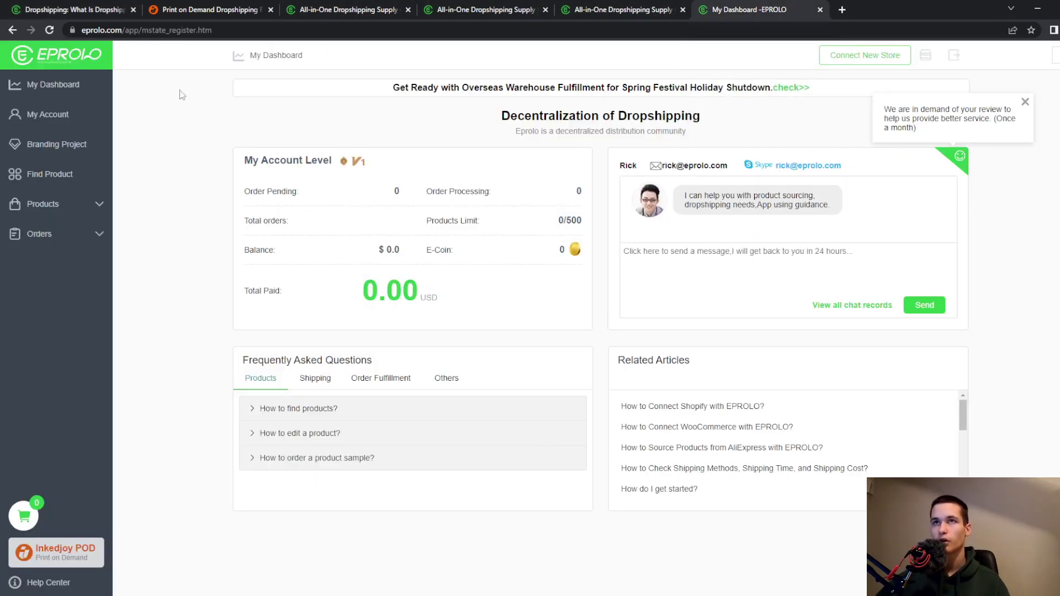
mouse_move(98, 5)
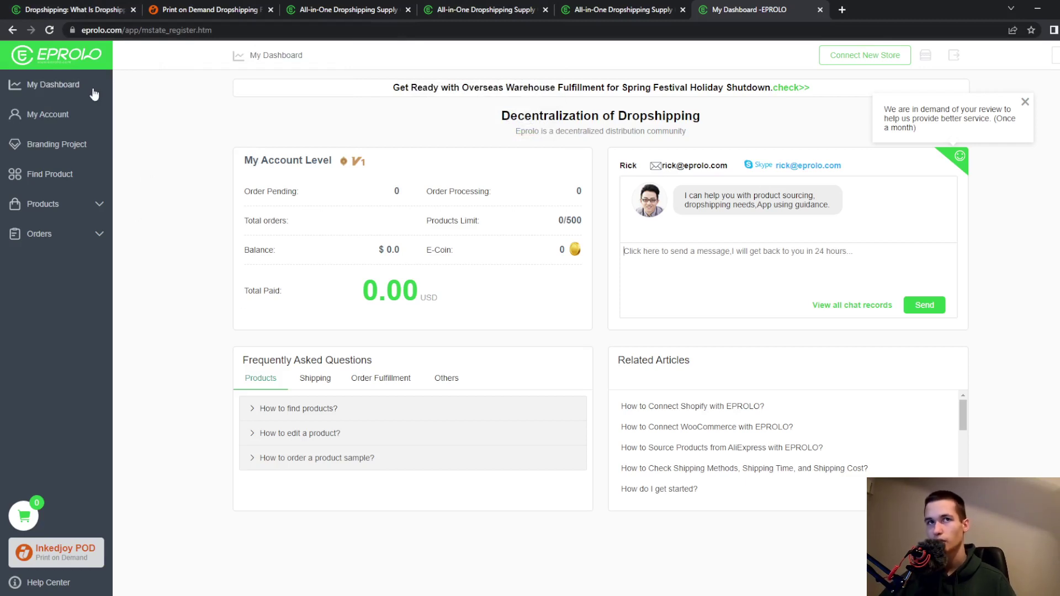
left_click(71, 84)
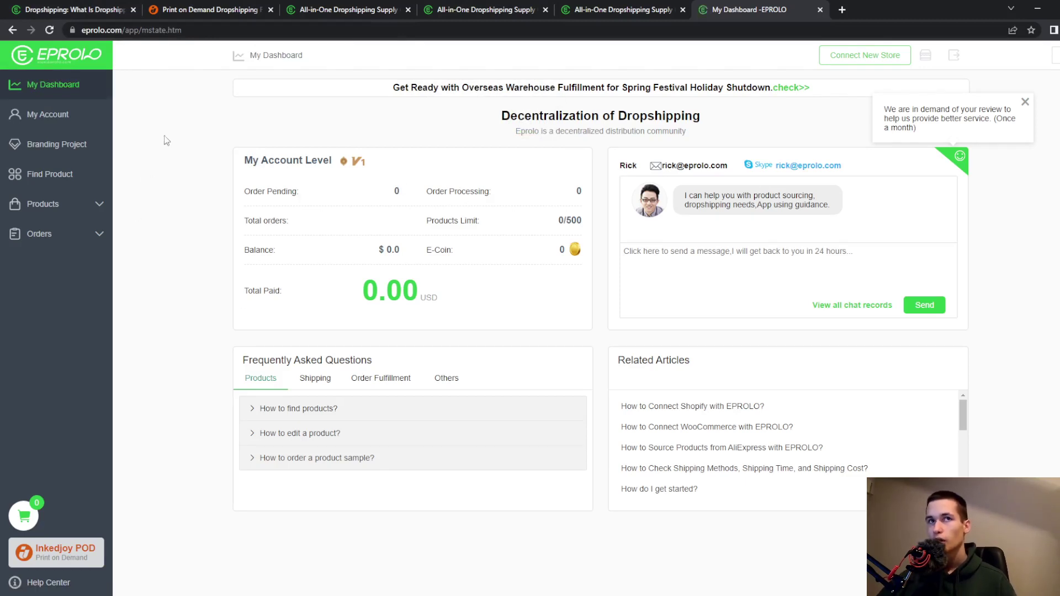
left_click_drag(239, 164, 333, 161)
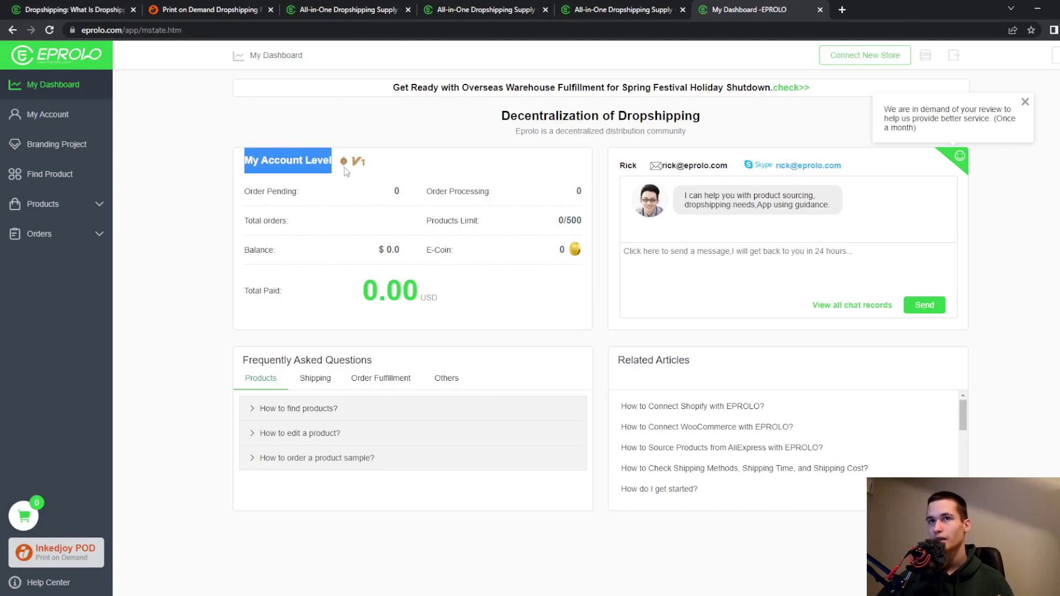
left_click(533, 178)
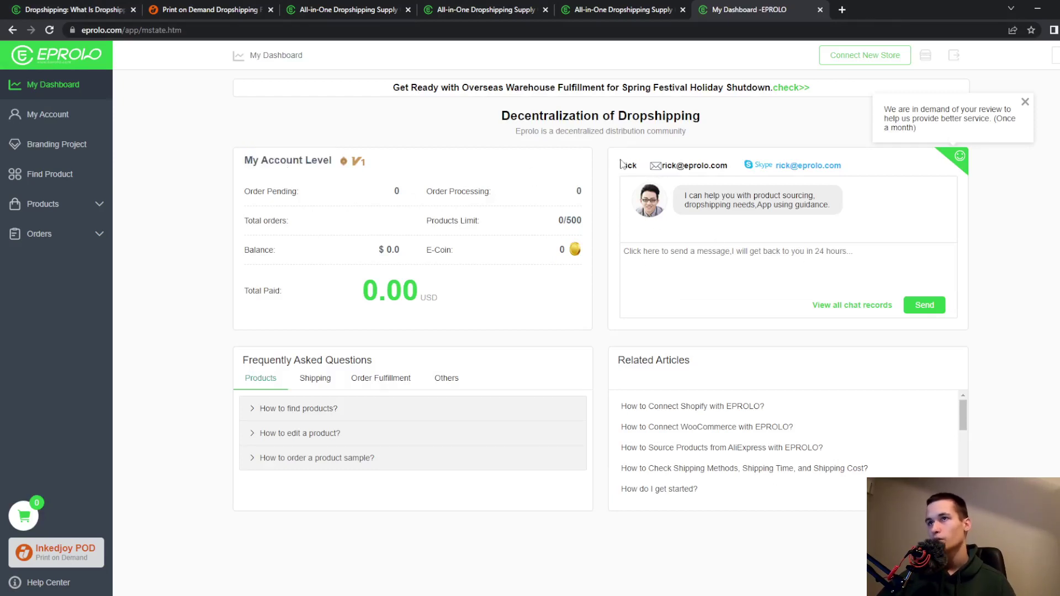
left_click_drag(616, 168, 734, 165)
left_click(744, 130)
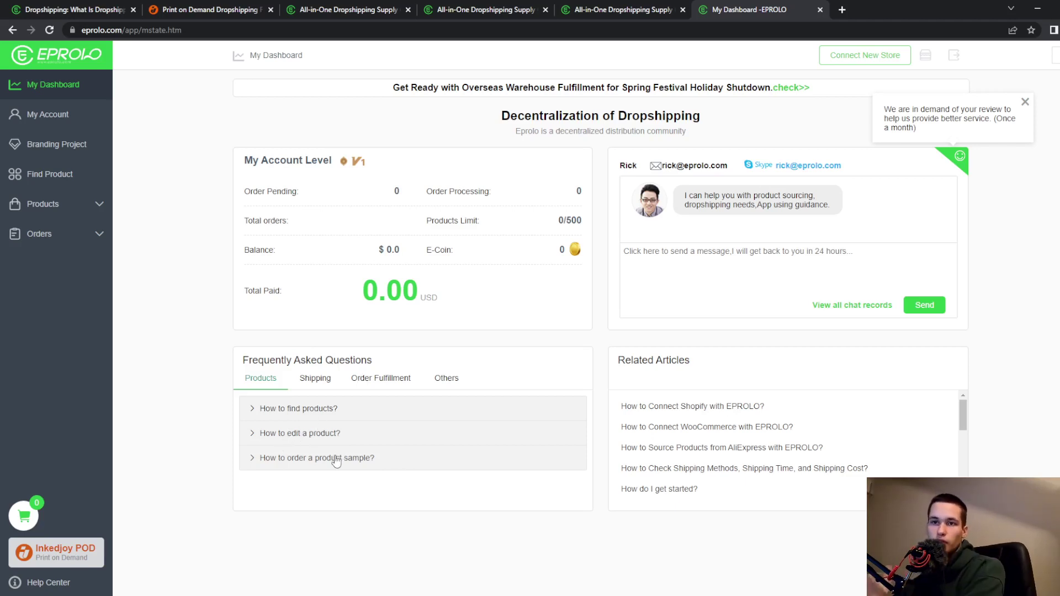
left_click(370, 387)
left_click(433, 380)
left_click(304, 390)
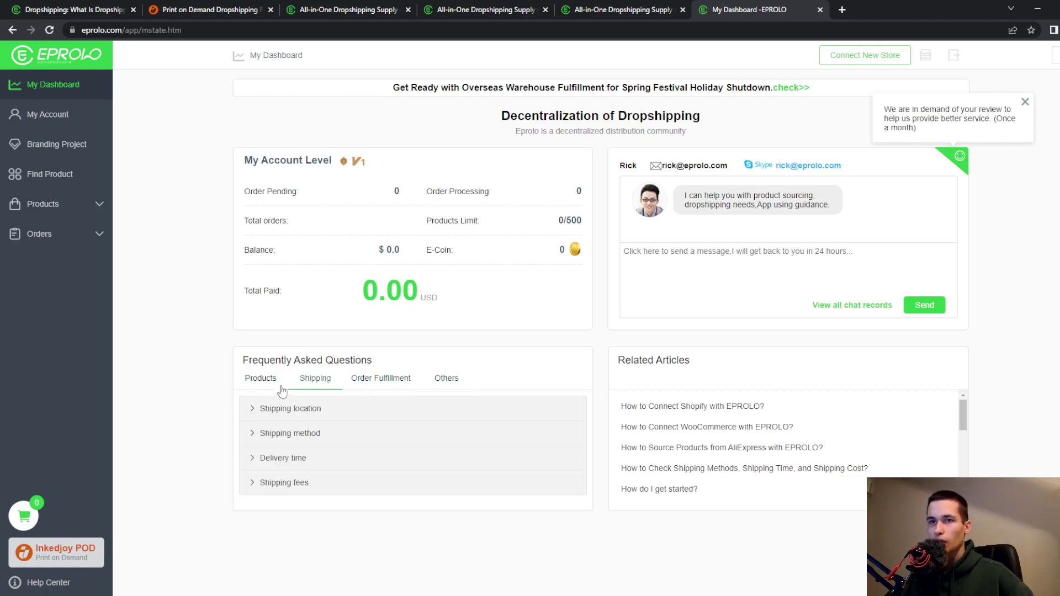
left_click(274, 389)
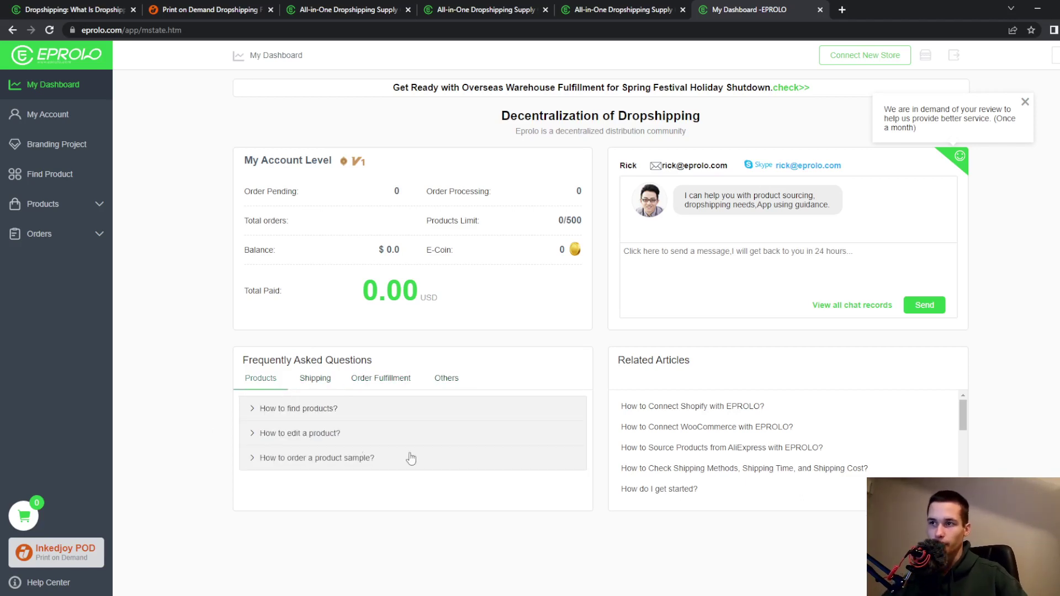
scroll(685, 436, "down", 3)
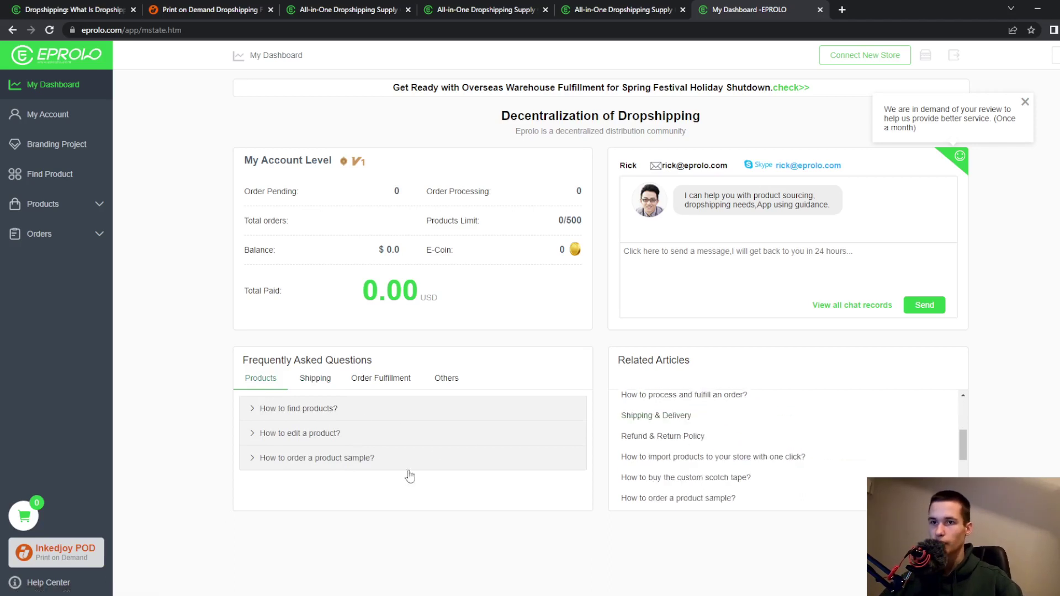
scroll(803, 456, "down", 3)
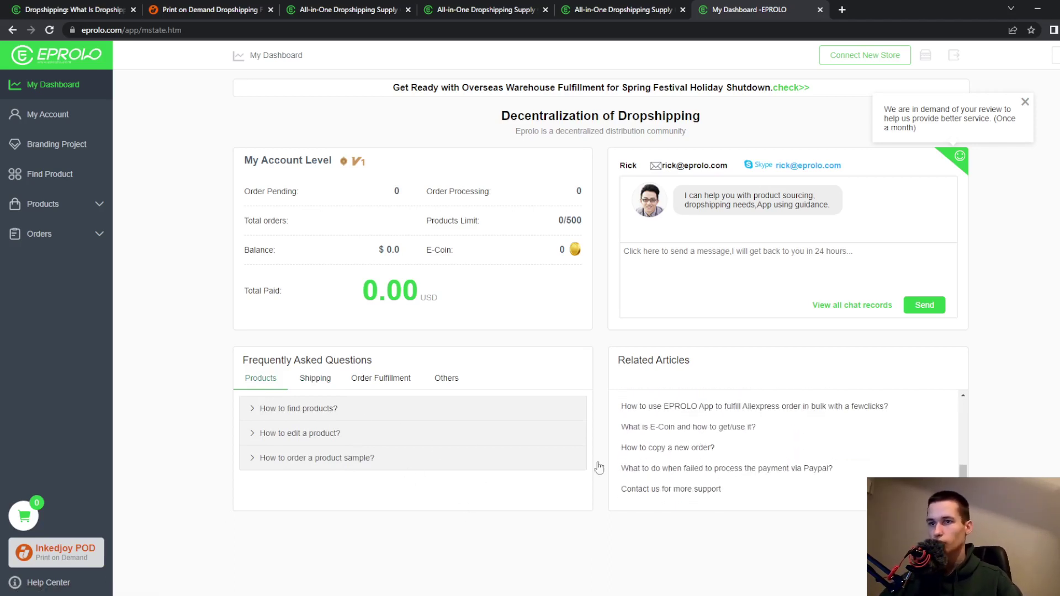
scroll(746, 464, "up", 6)
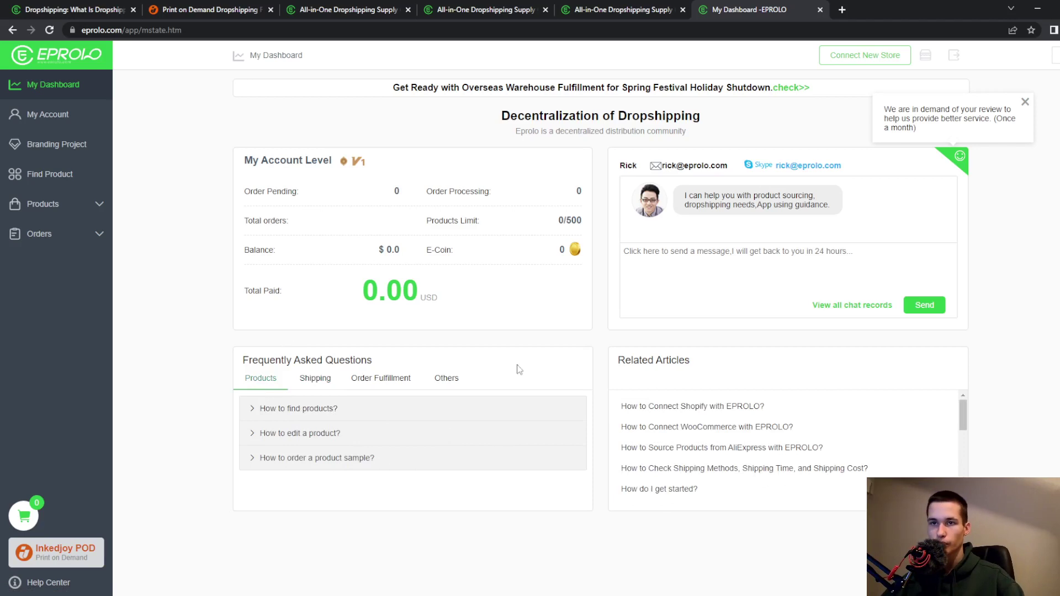
left_click_drag(702, 368, 610, 366)
scroll(818, 424, "down", 3)
scroll(821, 427, "down", 3)
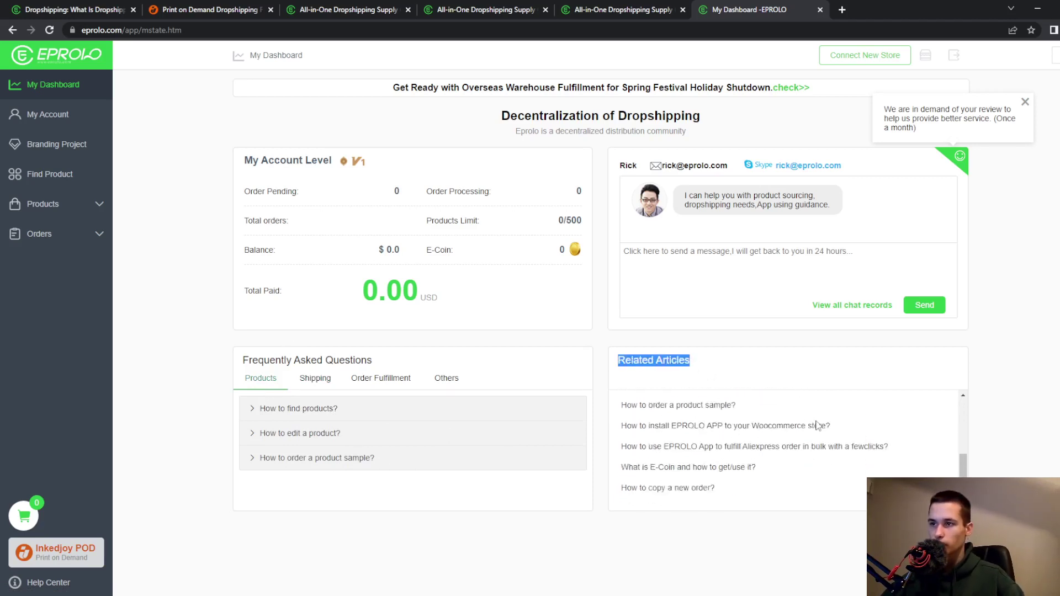
scroll(744, 483, "up", 10)
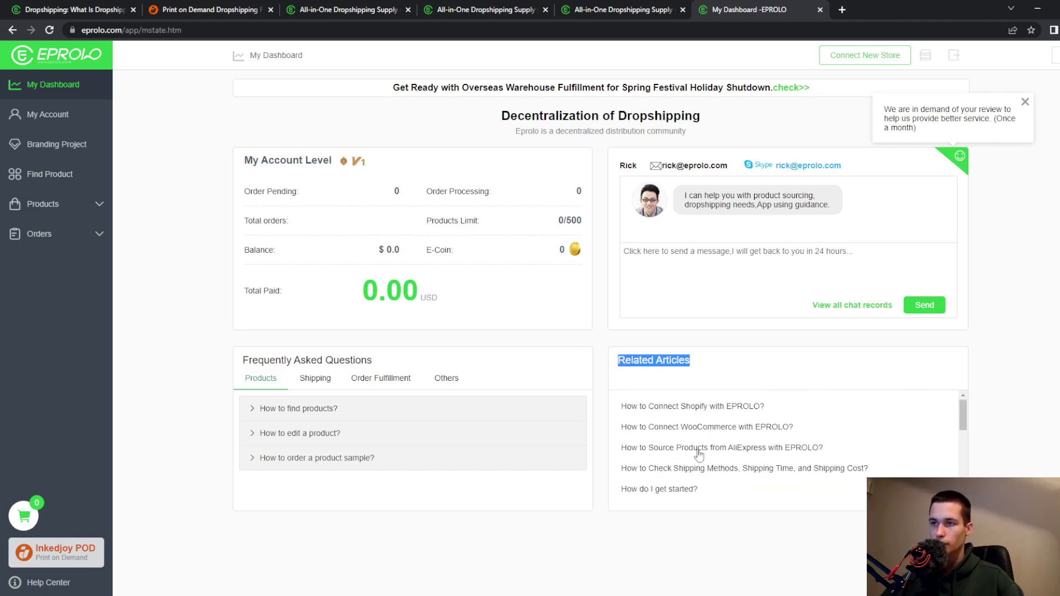
scroll(796, 452, "down", 1)
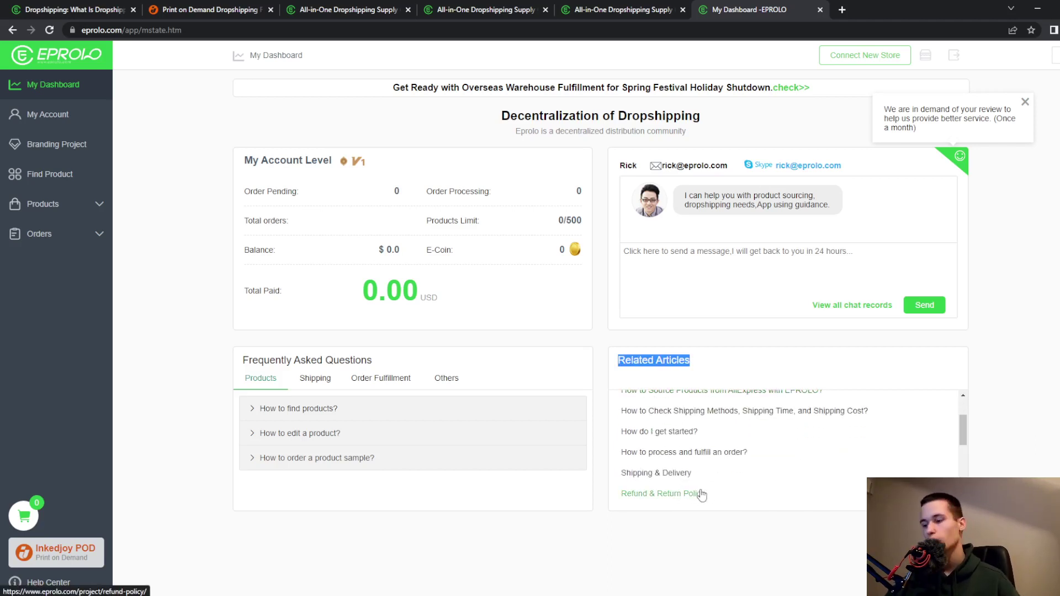
left_click(66, 117)
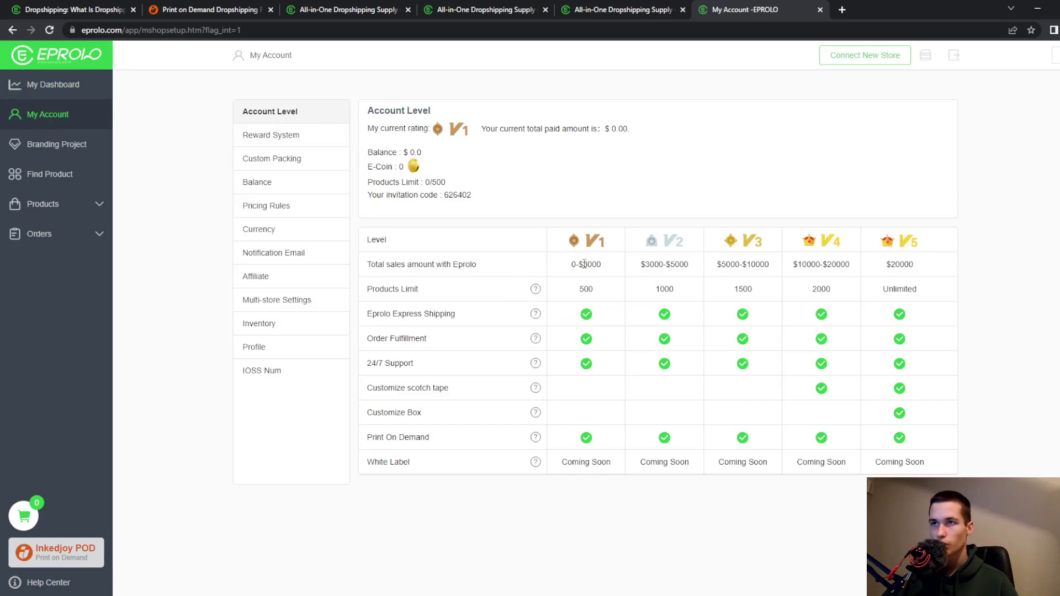
- Review the V1–V5 tier table's sales range, Products Limit and 24/7 Support rows, then open Reward System
left_click_drag(583, 265, 616, 267)
left_click(616, 267)
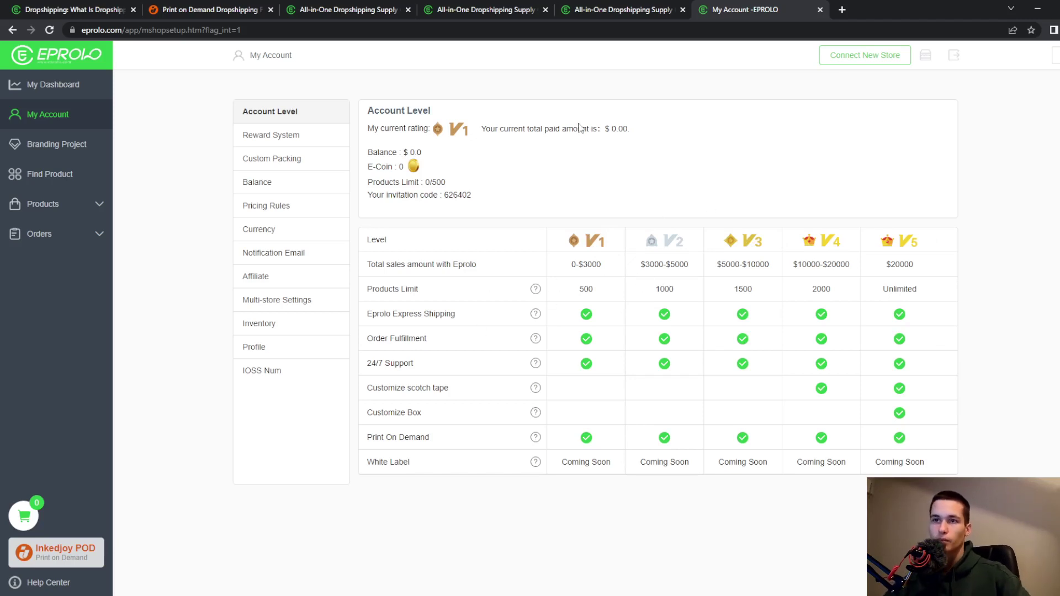
left_click_drag(441, 363, 356, 362)
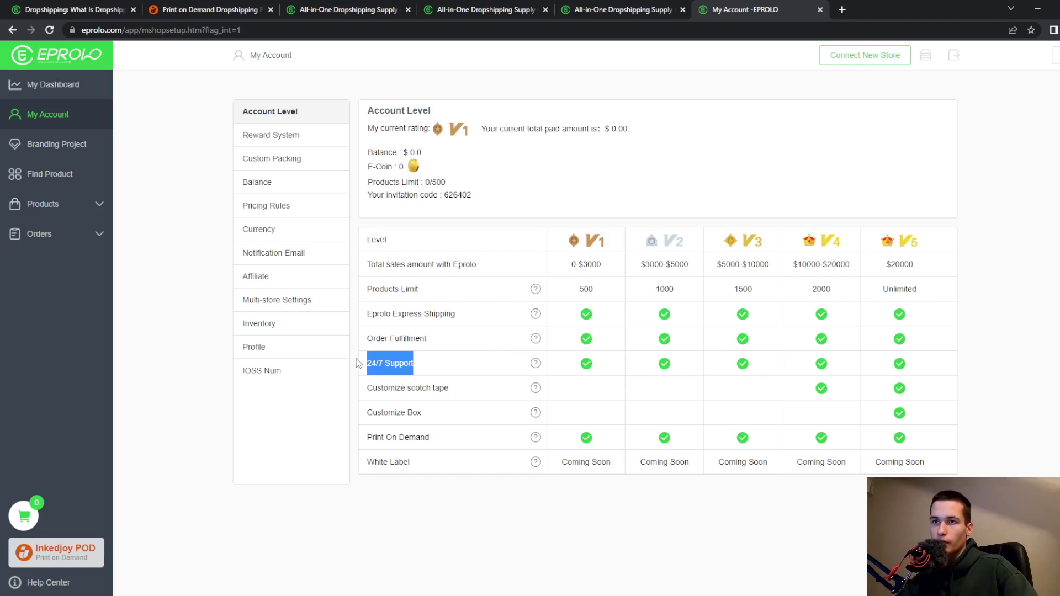
left_click(425, 232)
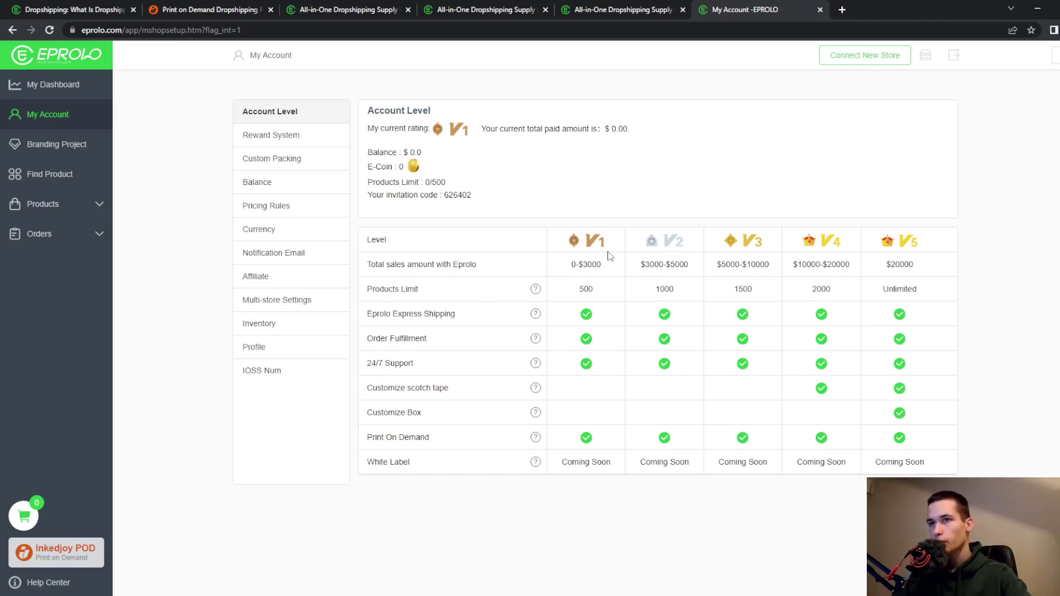
left_click_drag(373, 289, 712, 342)
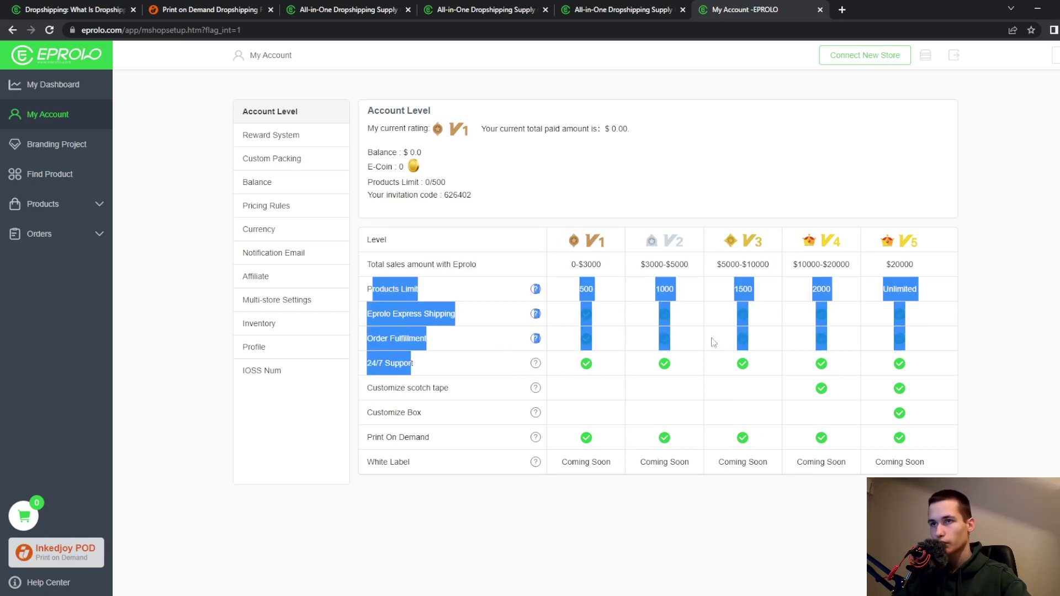
left_click(887, 265)
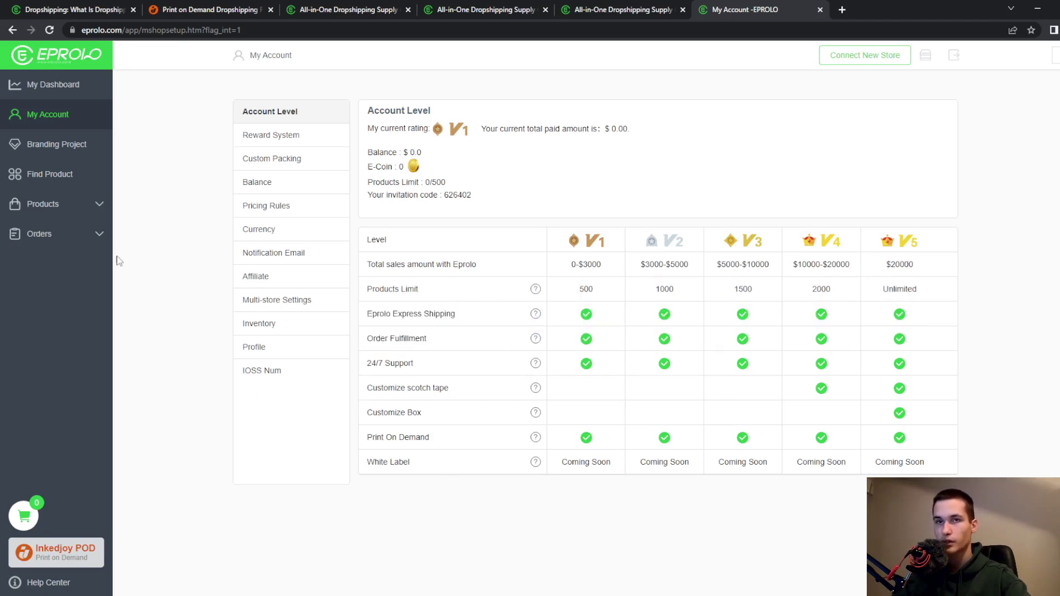
left_click(286, 141)
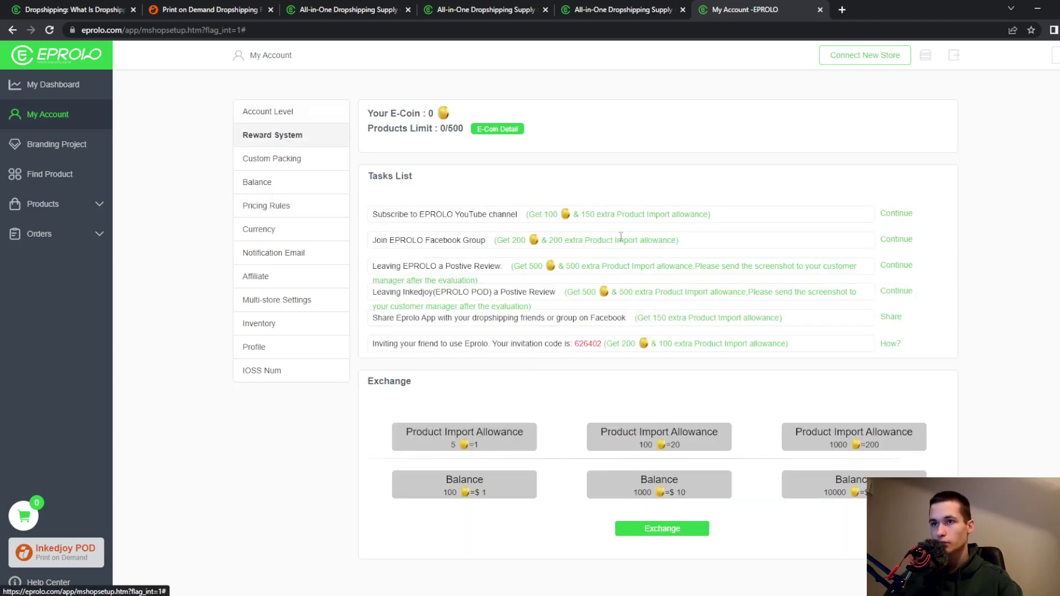
- View the Custom Packing scotch tape offer, then the $0.0 account Balance page
left_click(254, 164)
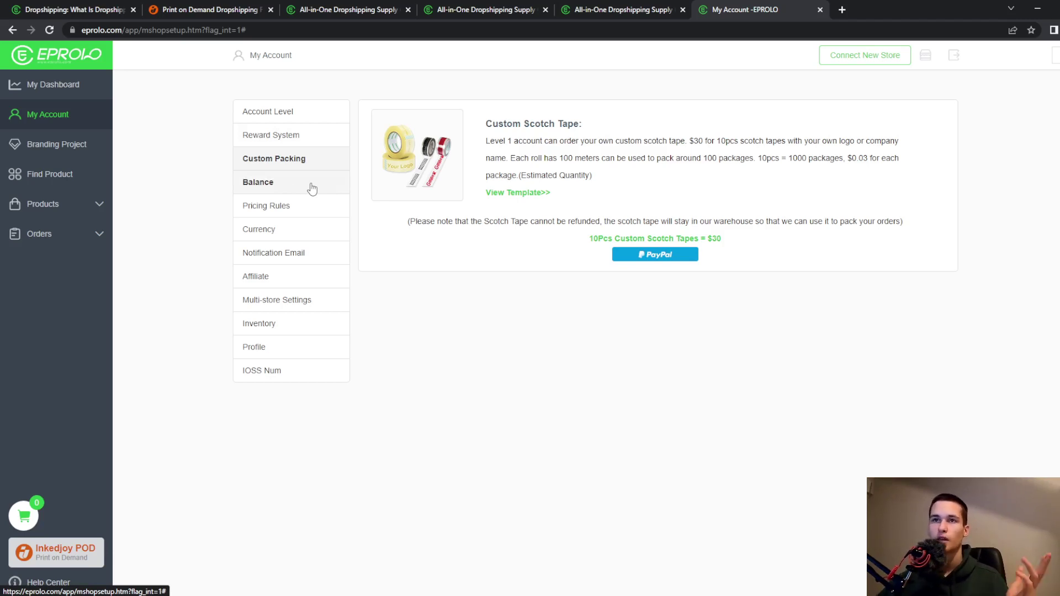
left_click(312, 188)
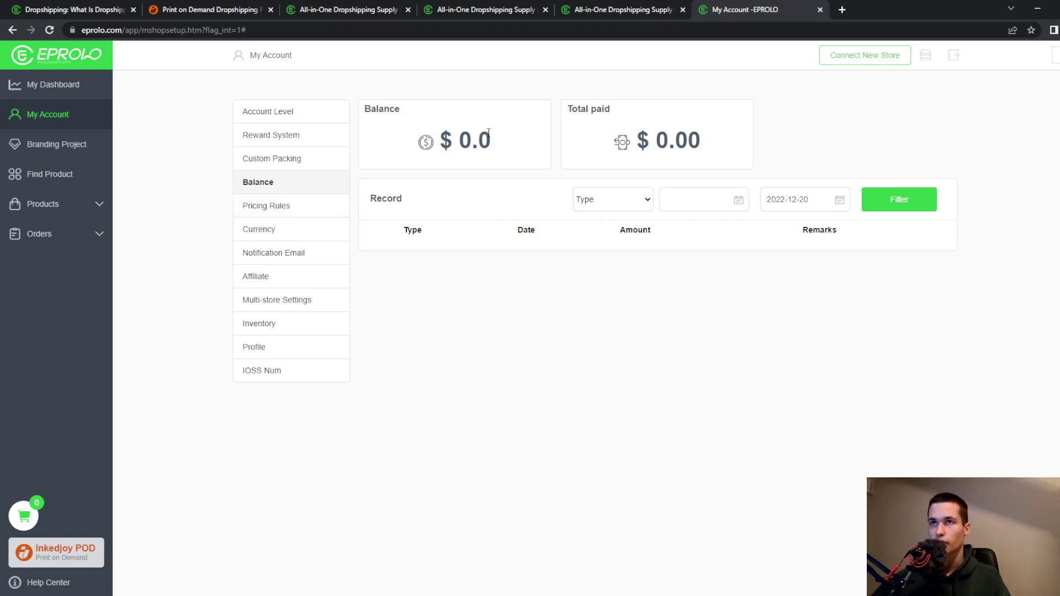
- View Pricing Rules: product cost multiplied by 2.0, advanced pricing rules off
left_click(319, 214)
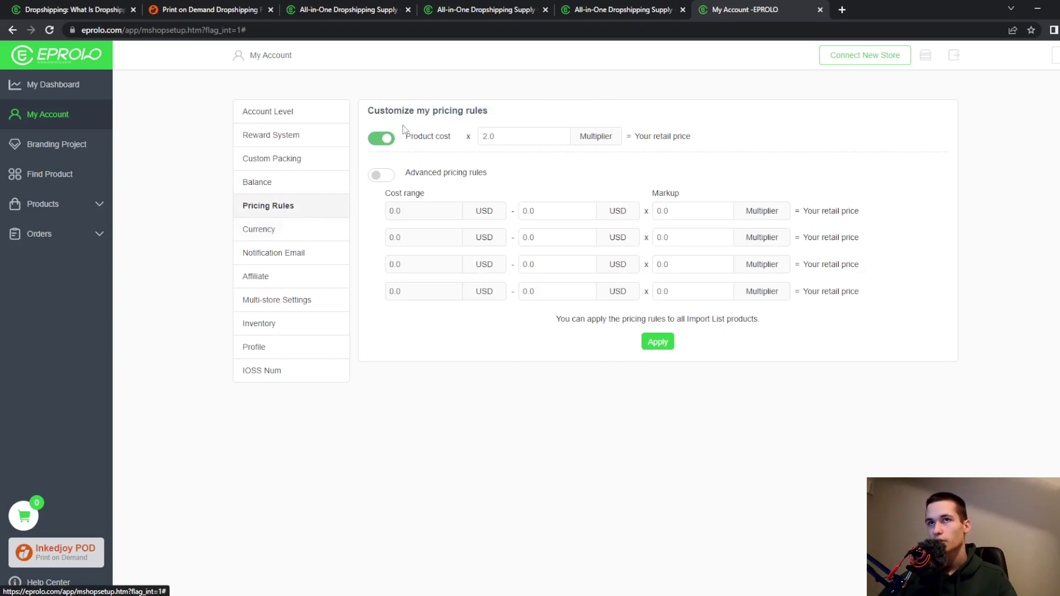
left_click_drag(390, 120, 474, 108)
left_click(507, 106)
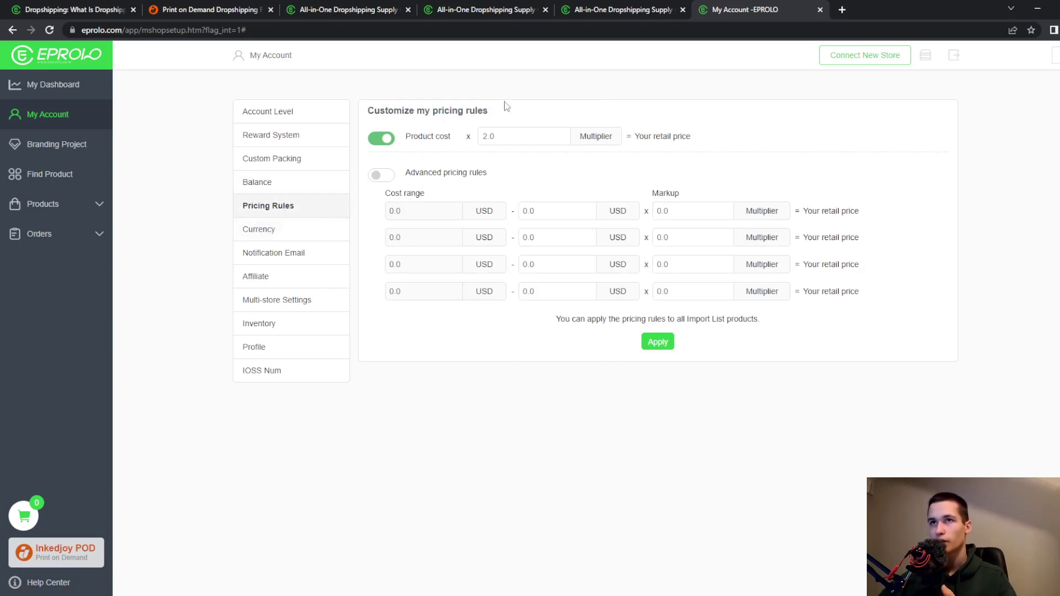
- Review the display currency list in the Currency settings, keeping USD $
left_click(291, 238)
left_click(415, 148)
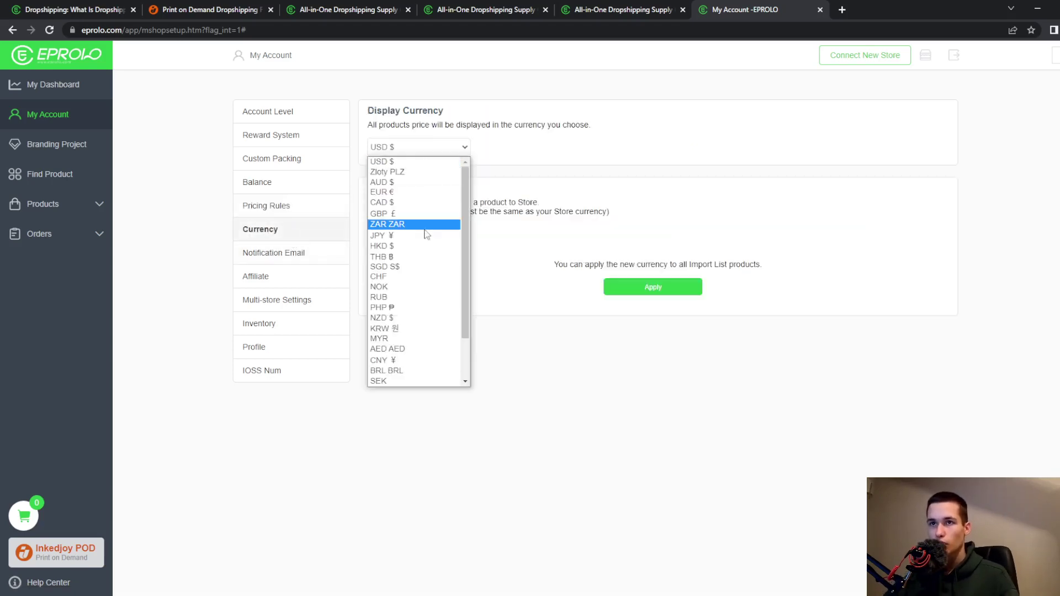
scroll(430, 253, "down", 2)
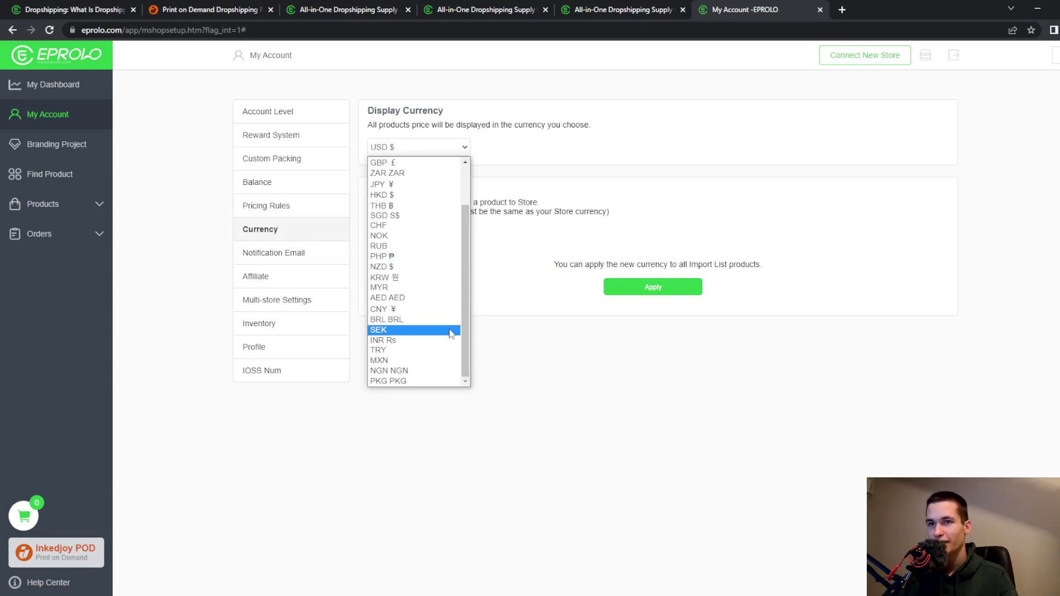
scroll(457, 329, "up", 2)
left_click(502, 193)
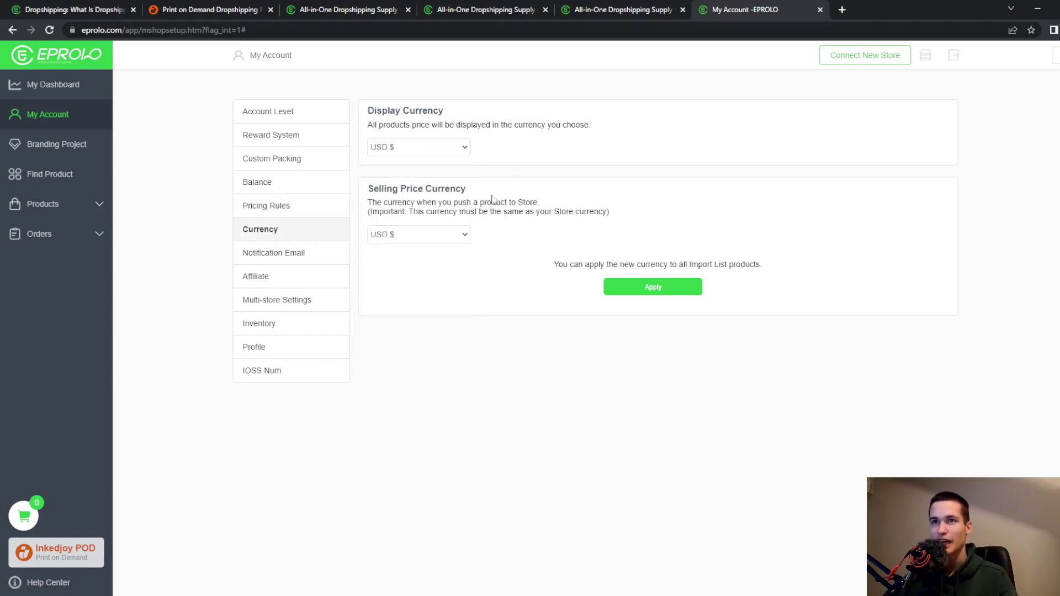
- Browse the notification email, affiliate, multi-store, inventory, profile and IOSS VAT pages, then Branding Project
left_click(299, 255)
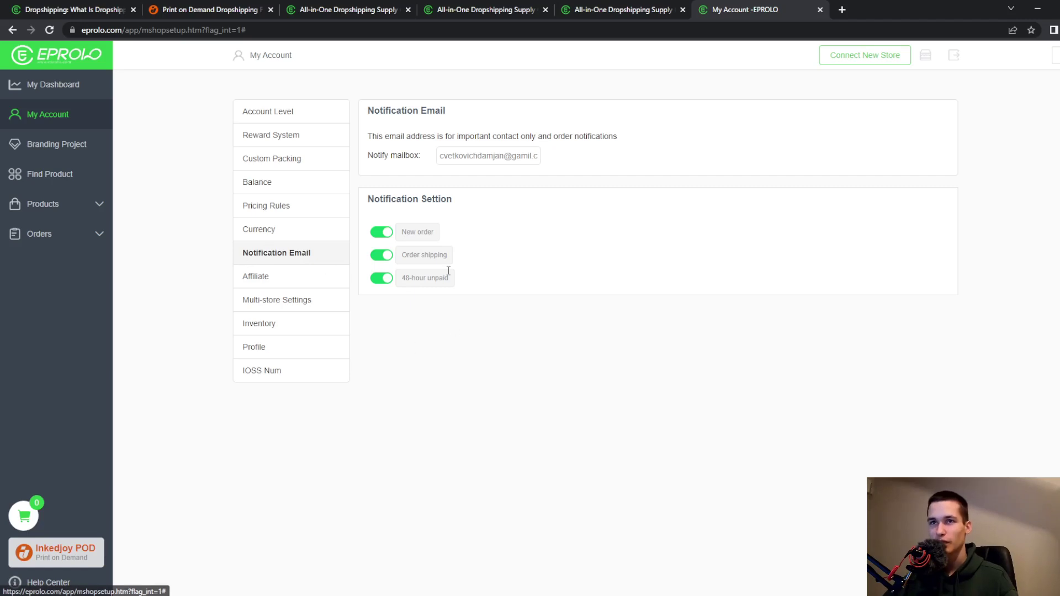
left_click(293, 286)
left_click(297, 308)
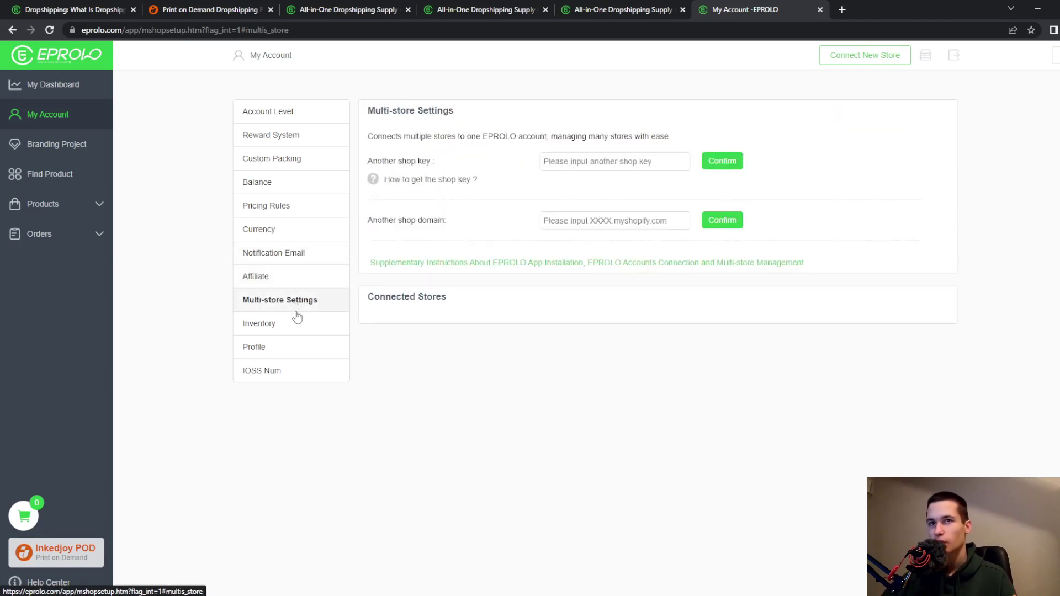
left_click(293, 327)
left_click(296, 352)
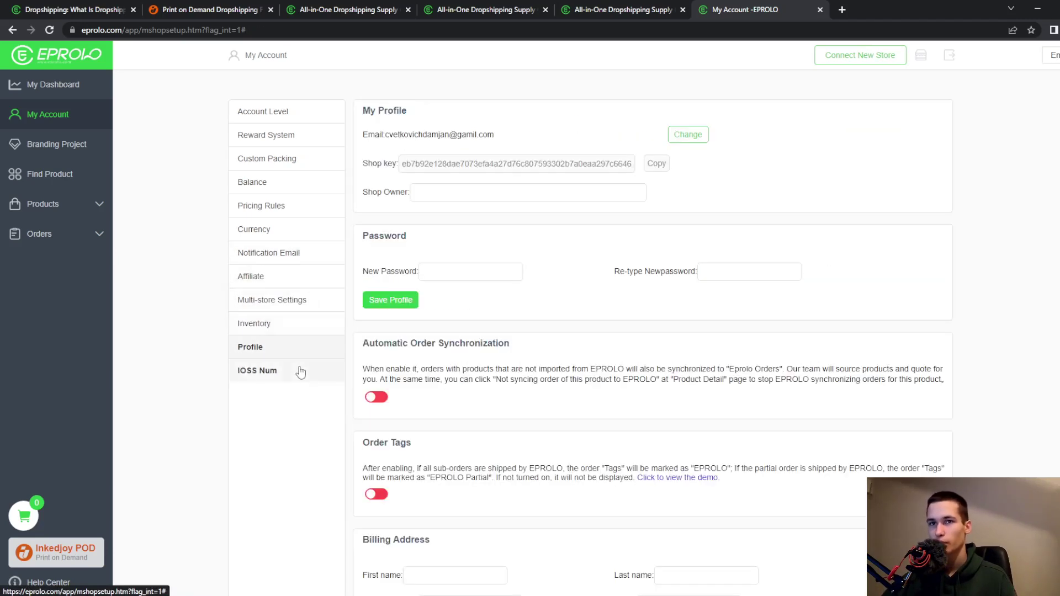
left_click(300, 371)
scroll(227, 306, "down", 5)
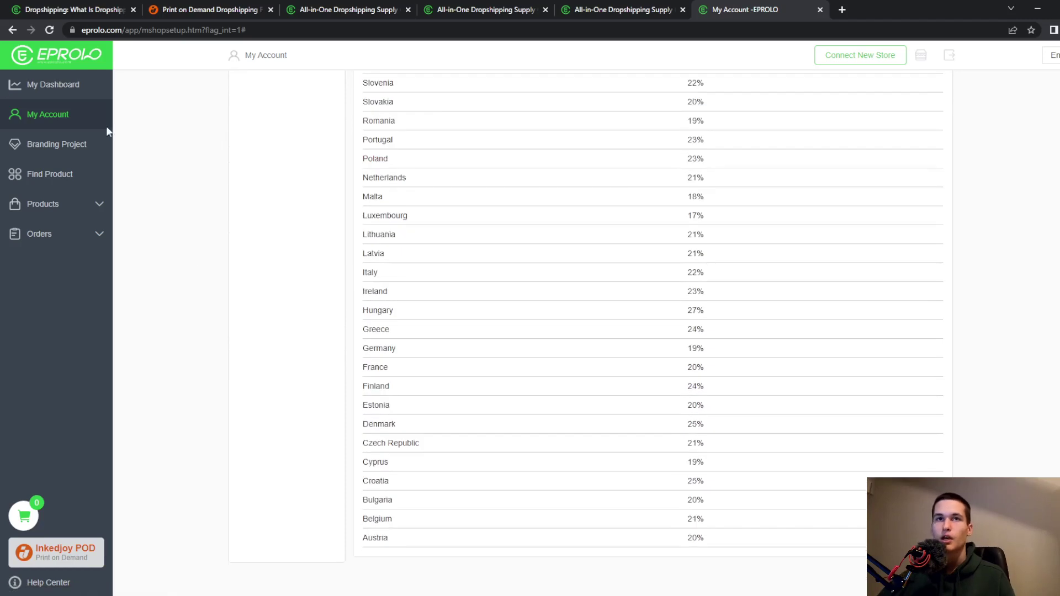
left_click(89, 147)
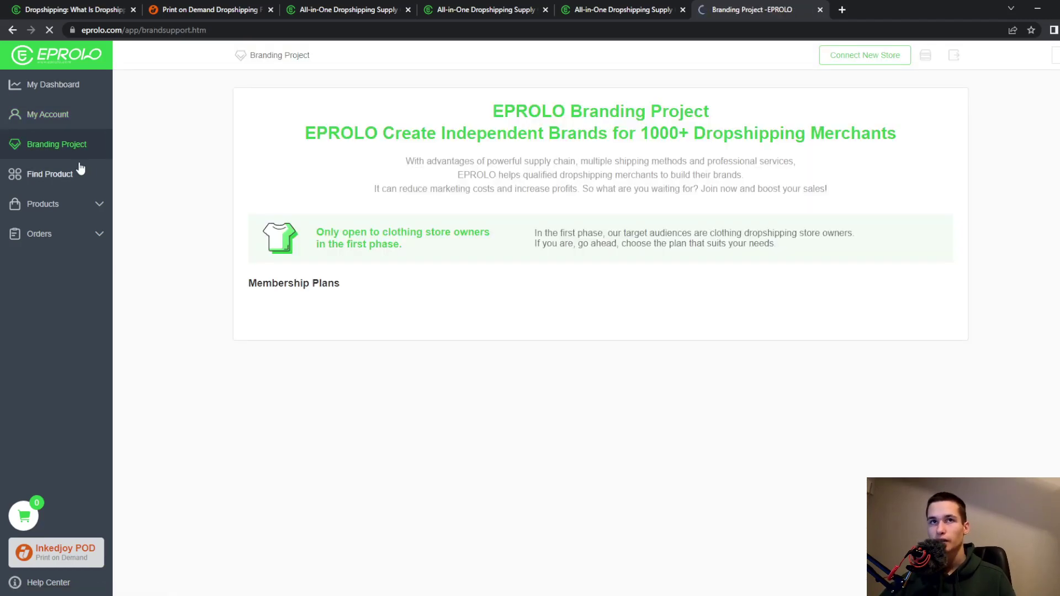
scroll(601, 181, "down", 3)
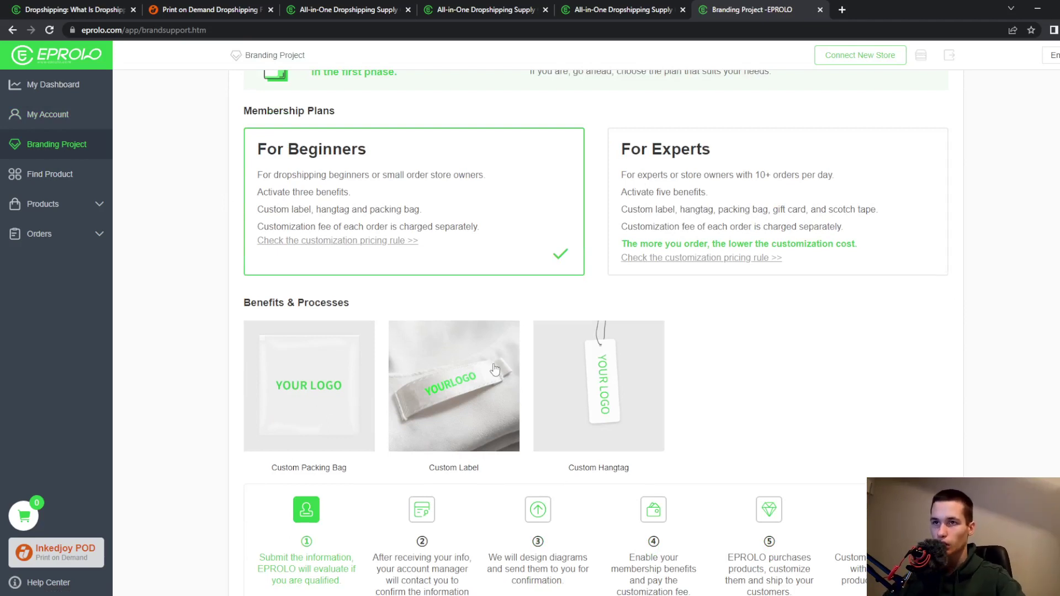
scroll(605, 261, "down", 3)
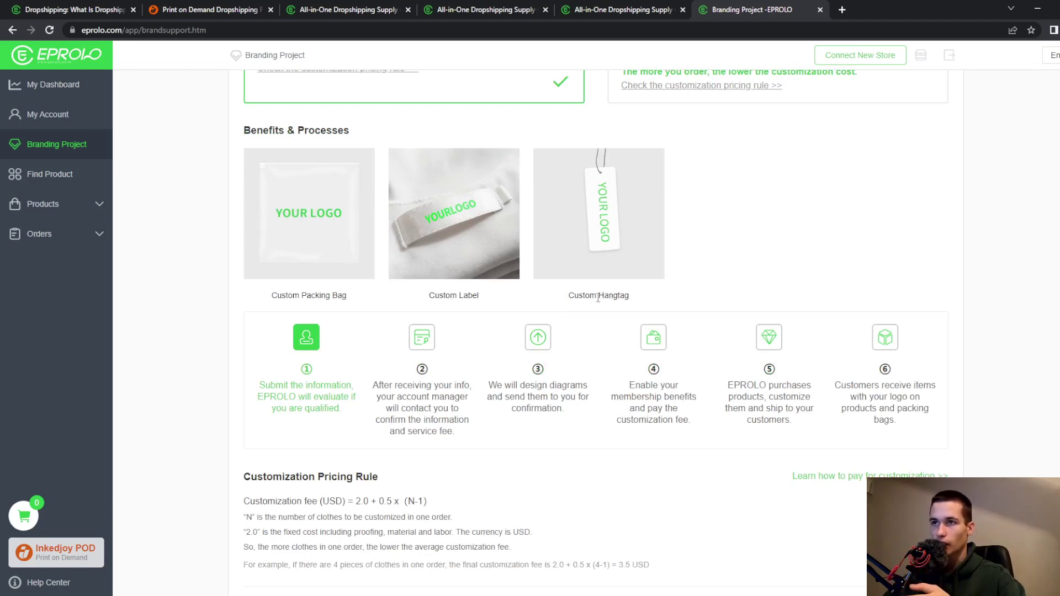
left_click_drag(598, 298, 648, 298)
left_click_drag(494, 298, 400, 300)
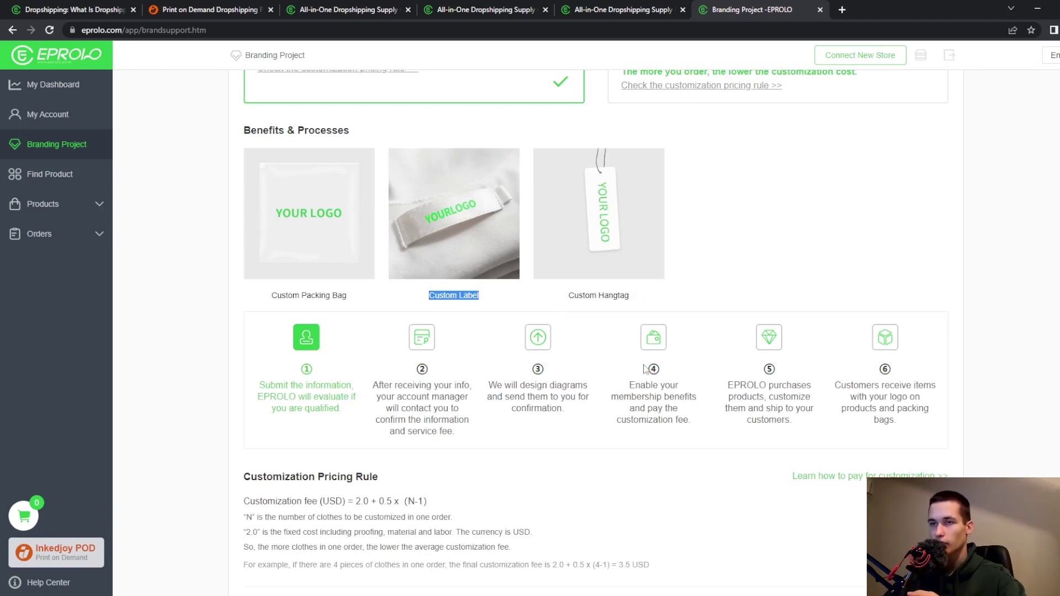
scroll(643, 378, "down", 5)
scroll(644, 378, "down", 7)
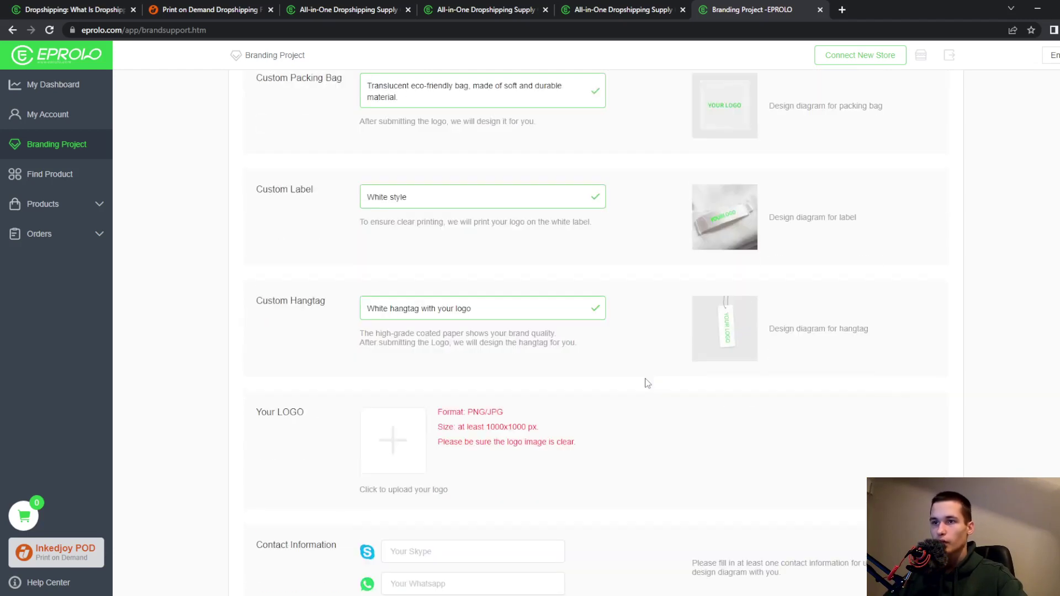
scroll(712, 370, "up", 7)
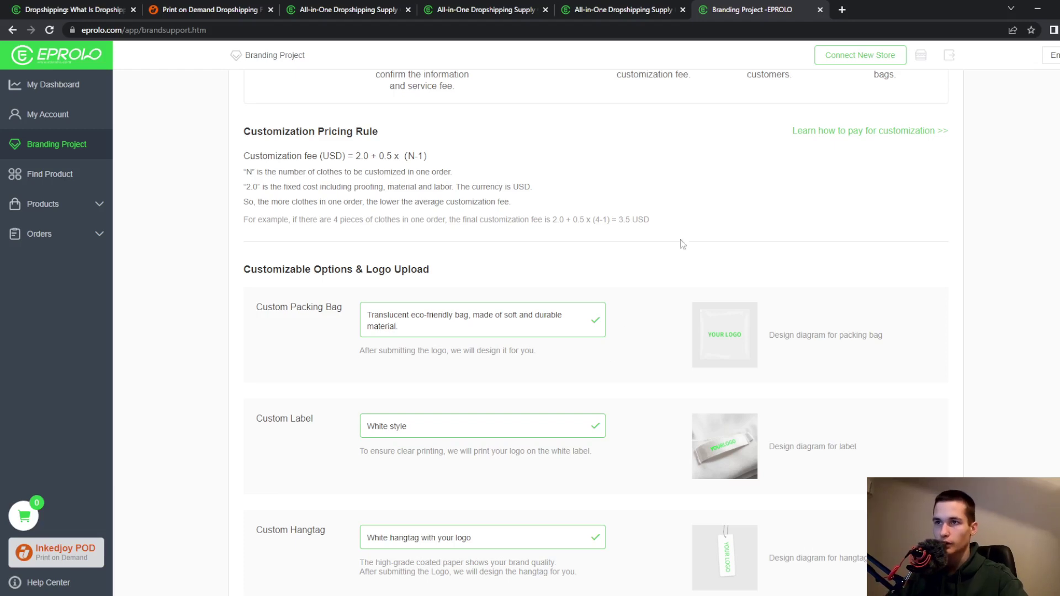
scroll(683, 244, "up", 6)
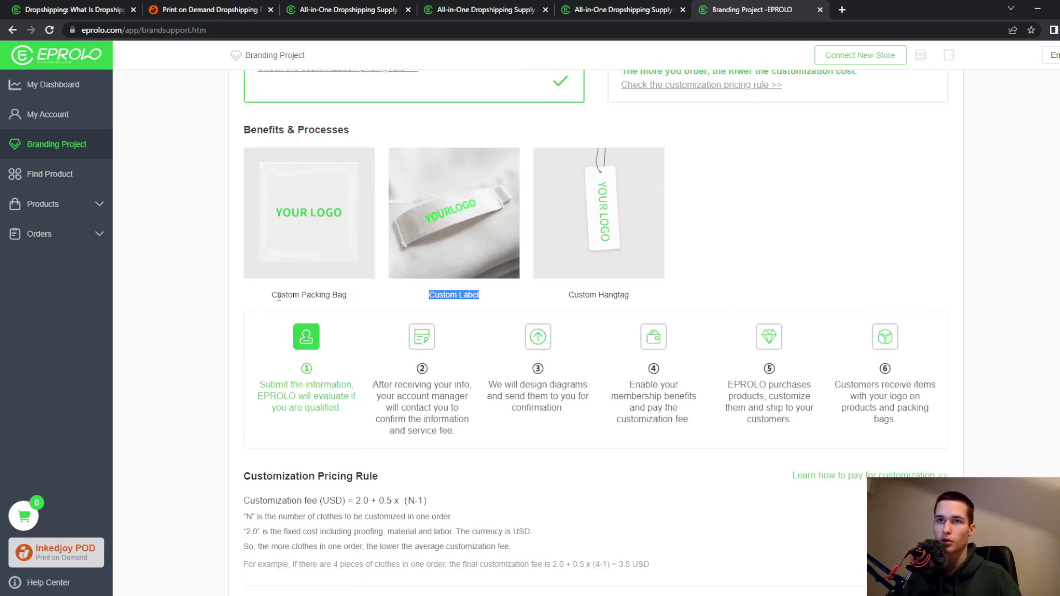
left_click_drag(270, 299, 534, 295)
left_click(429, 304)
double_click(617, 294)
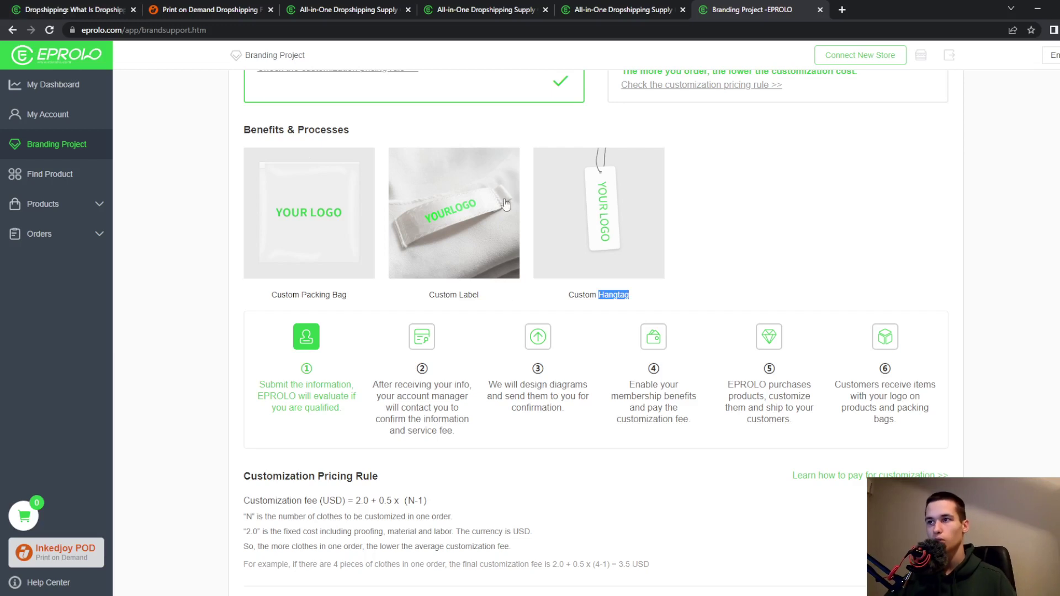
scroll(510, 294, "down", 5)
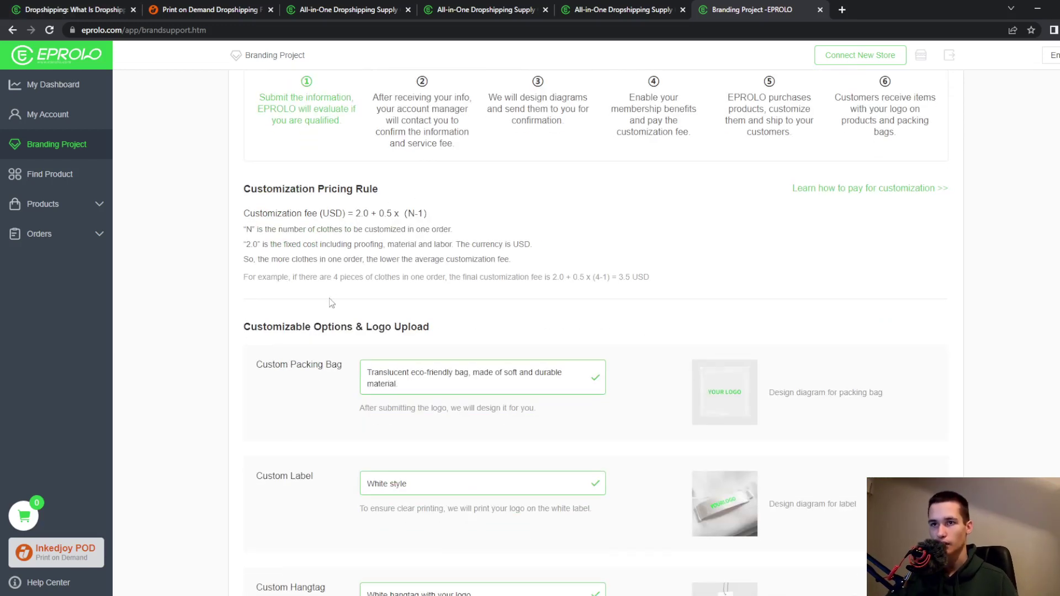
scroll(570, 345, "up", 6)
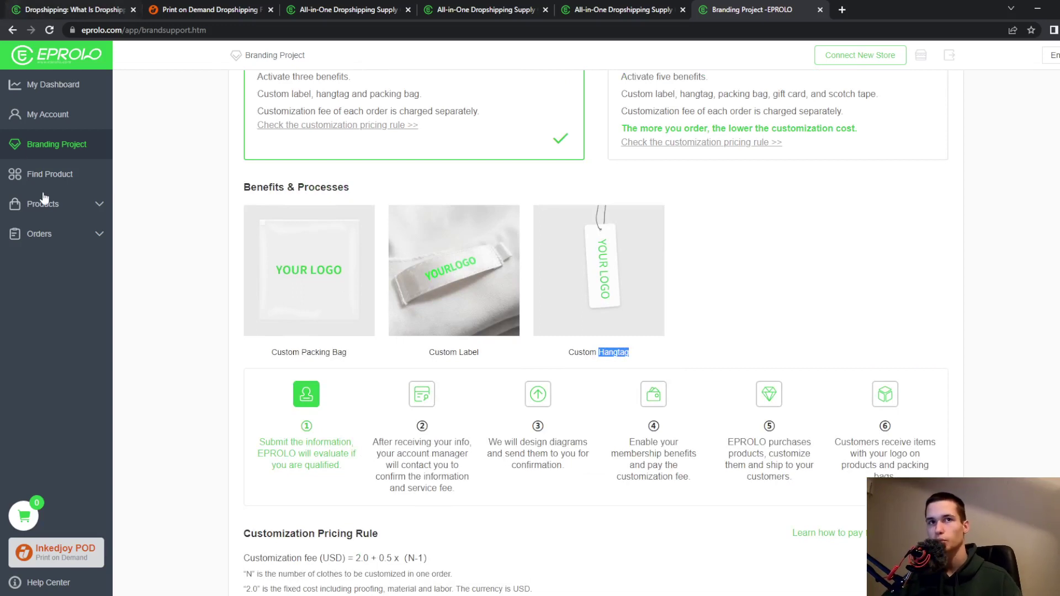
left_click(65, 173)
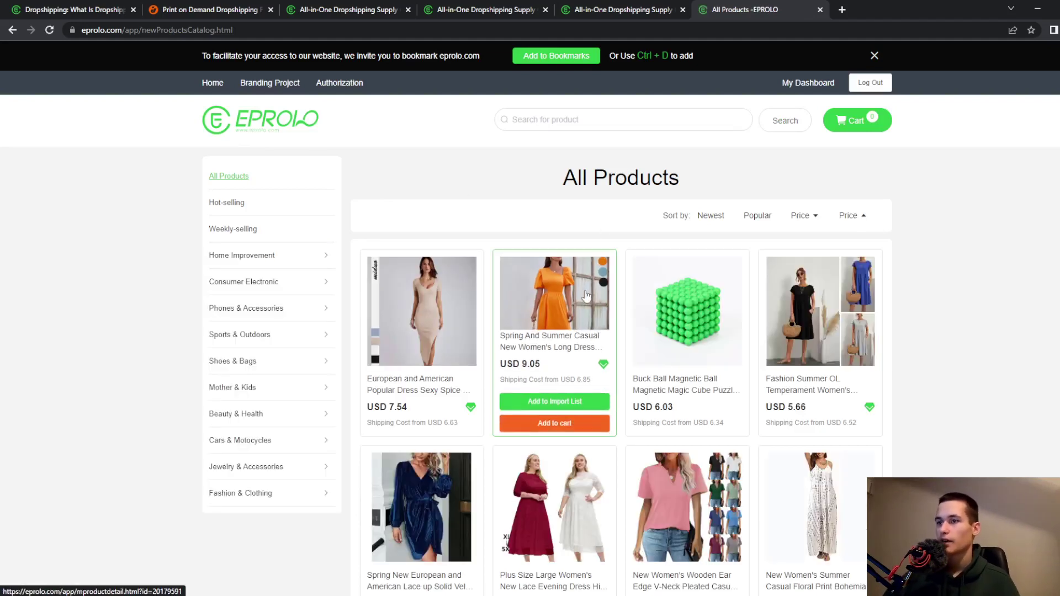
- Scroll through the All Products catalog, with items priced from USD 4.52 to 15.47
scroll(902, 336, "down", 3)
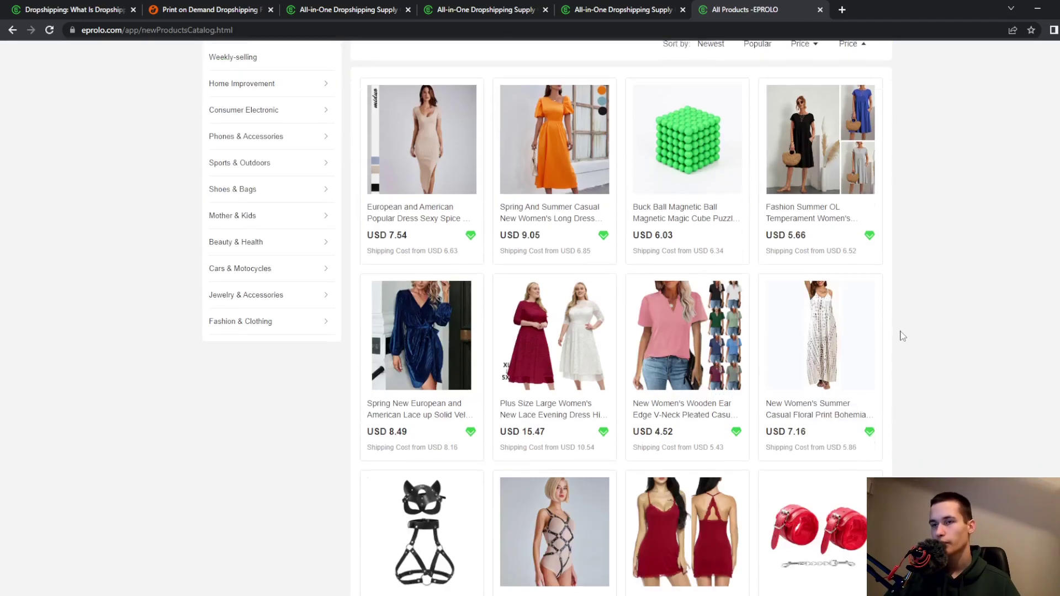
scroll(699, 392, "down", 5)
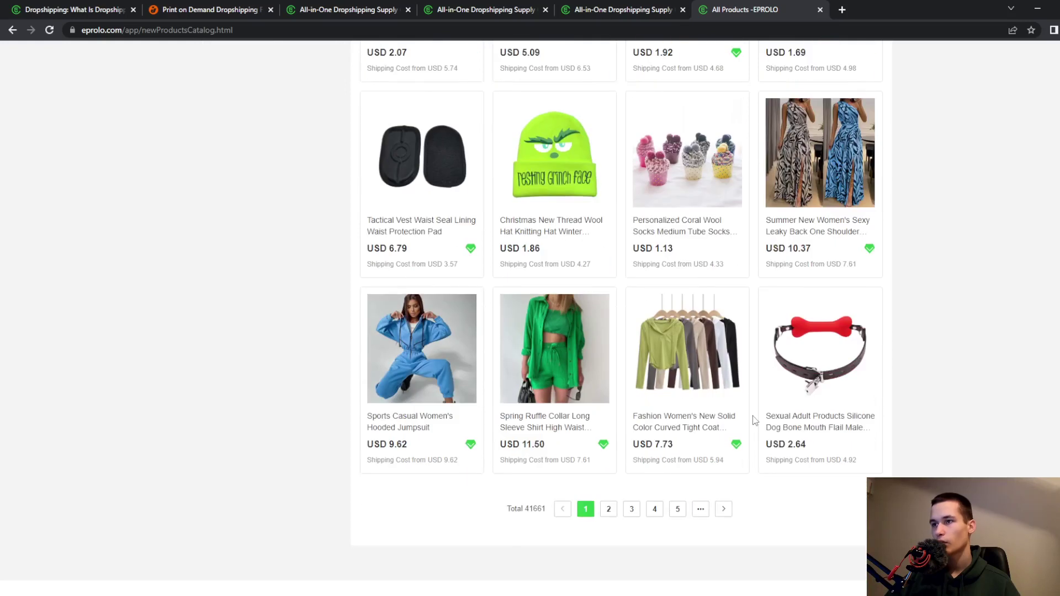
scroll(737, 408, "up", 4)
scroll(740, 396, "up", 9)
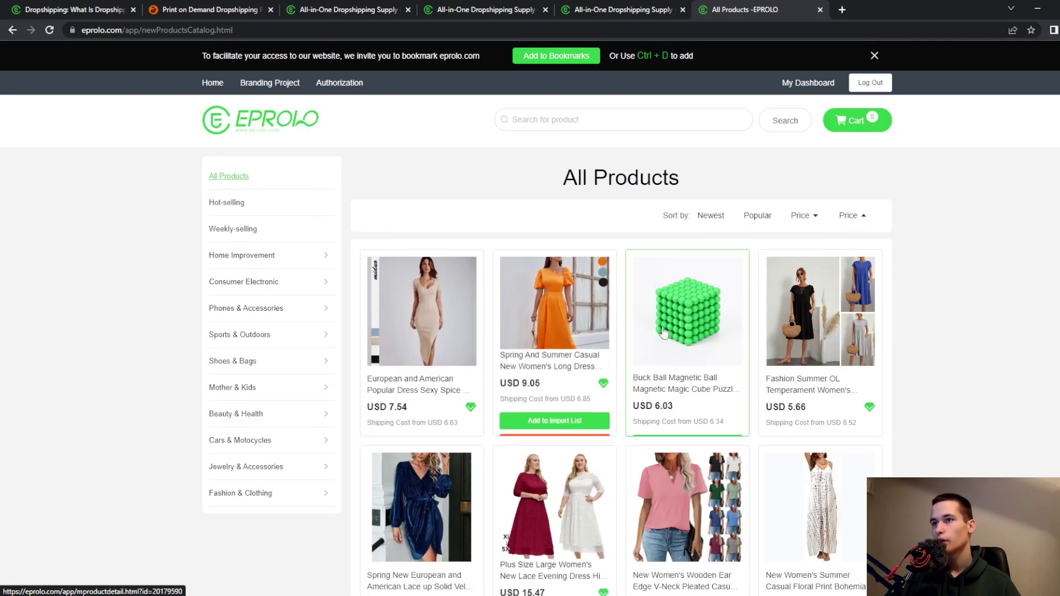
mouse_move(689, 314)
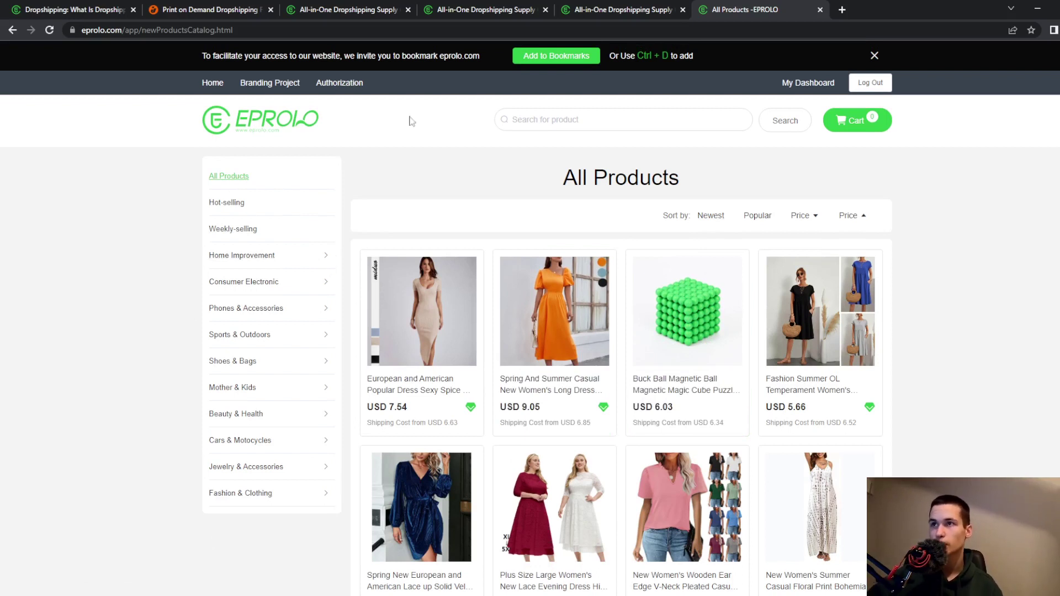
mouse_move(848, 125)
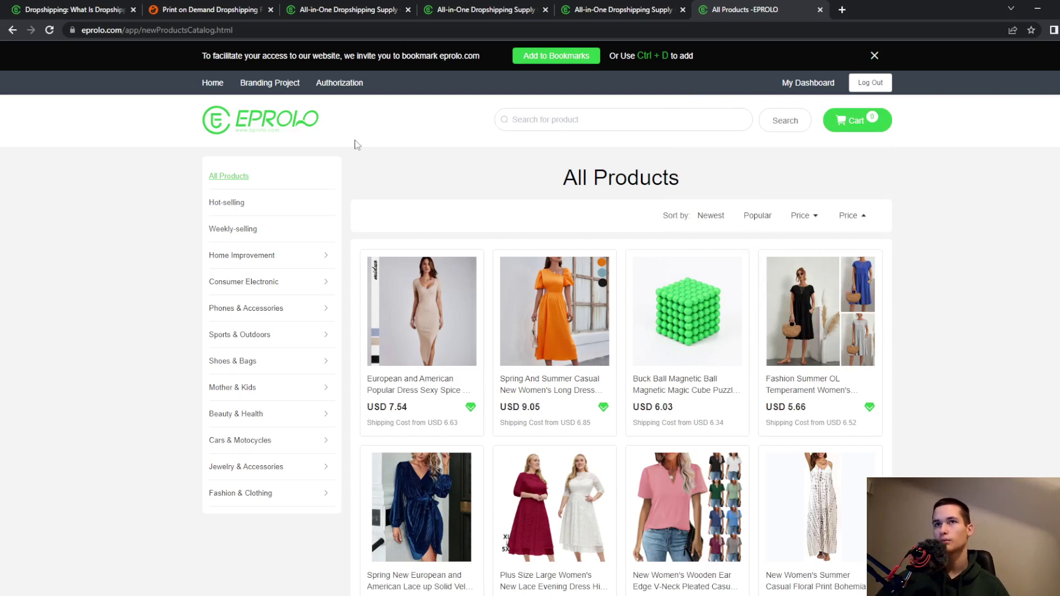
- Expand the Products menu and view the Import Ali Product and Import List pages
left_click(12, 30)
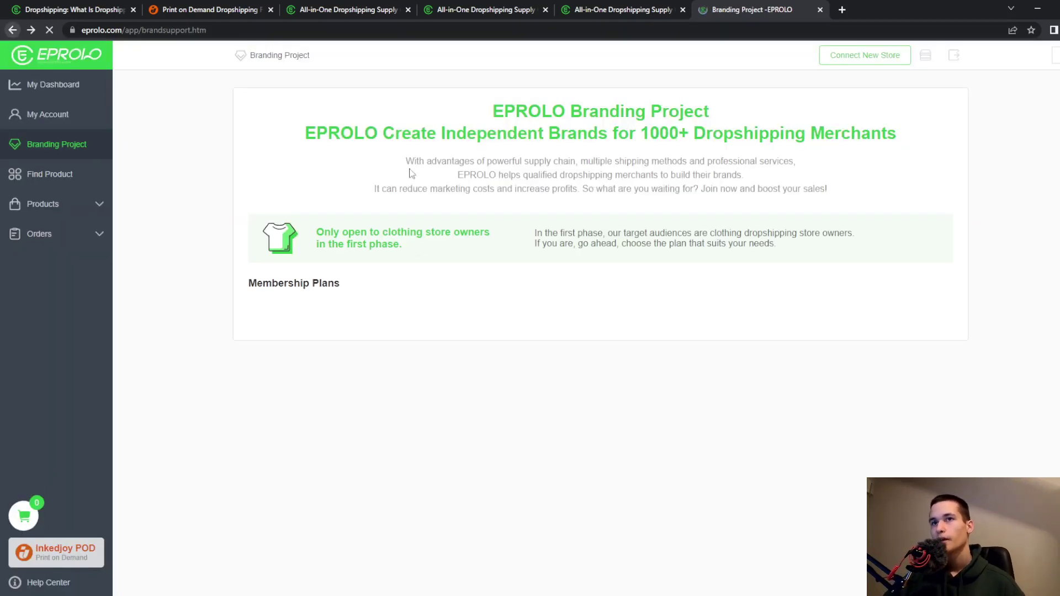
left_click(92, 210)
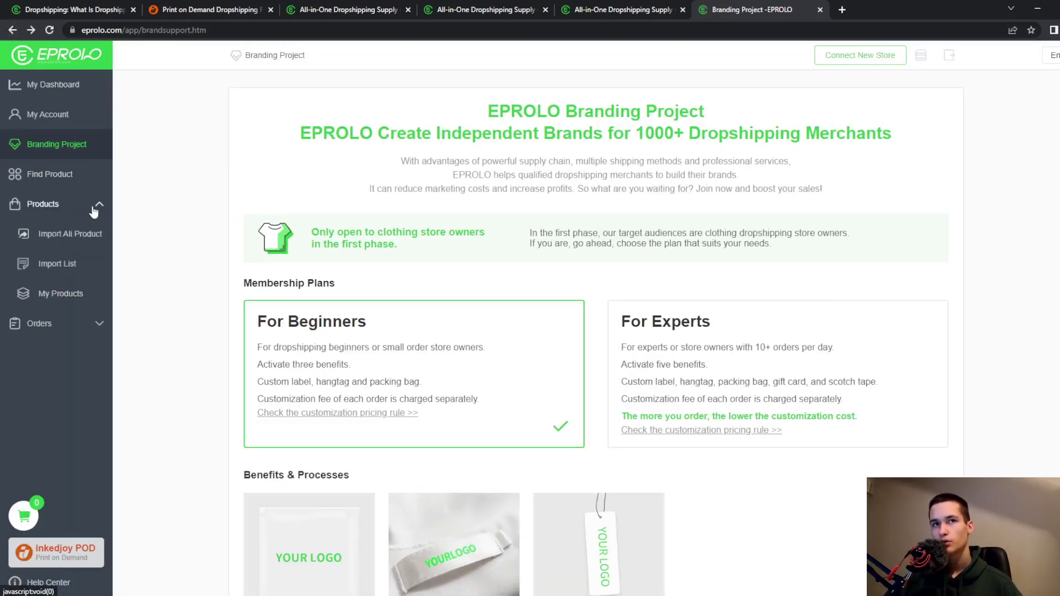
left_click(65, 237)
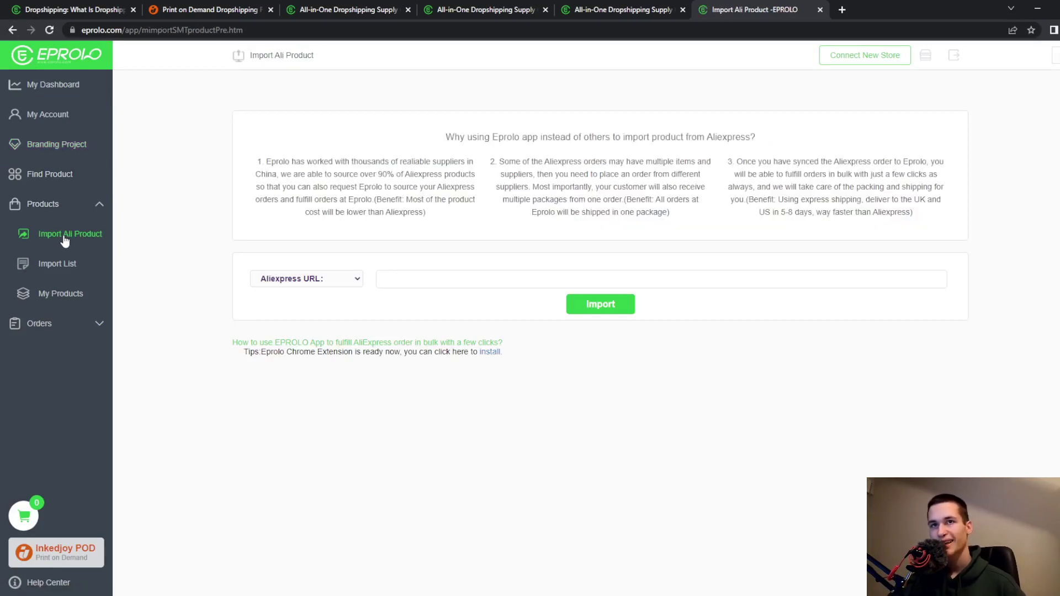
left_click(81, 265)
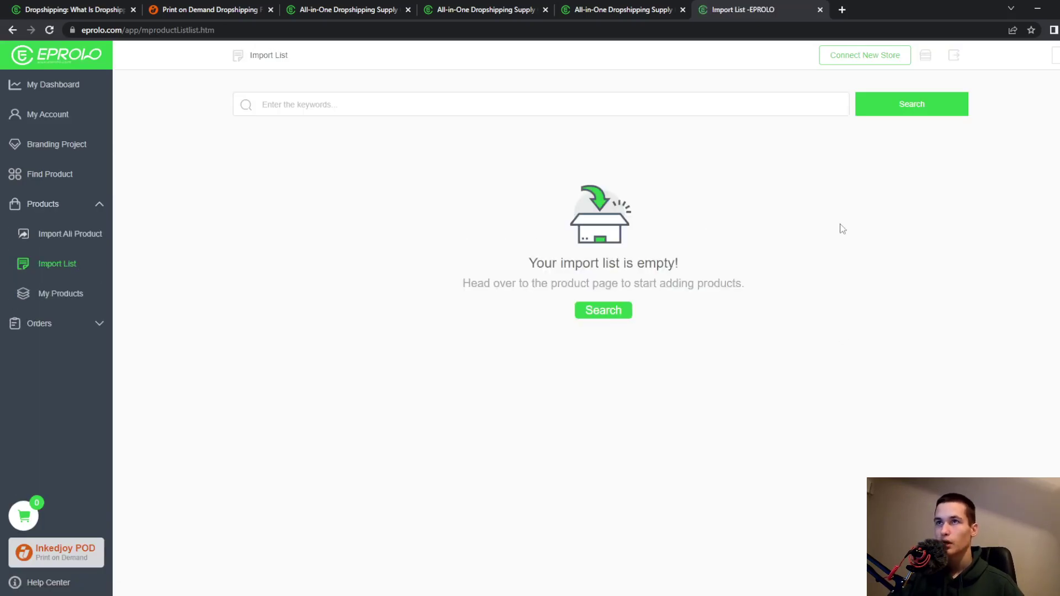
- Check the empty Import List, briefly visit the catalog, then open My Products
left_click(826, 113)
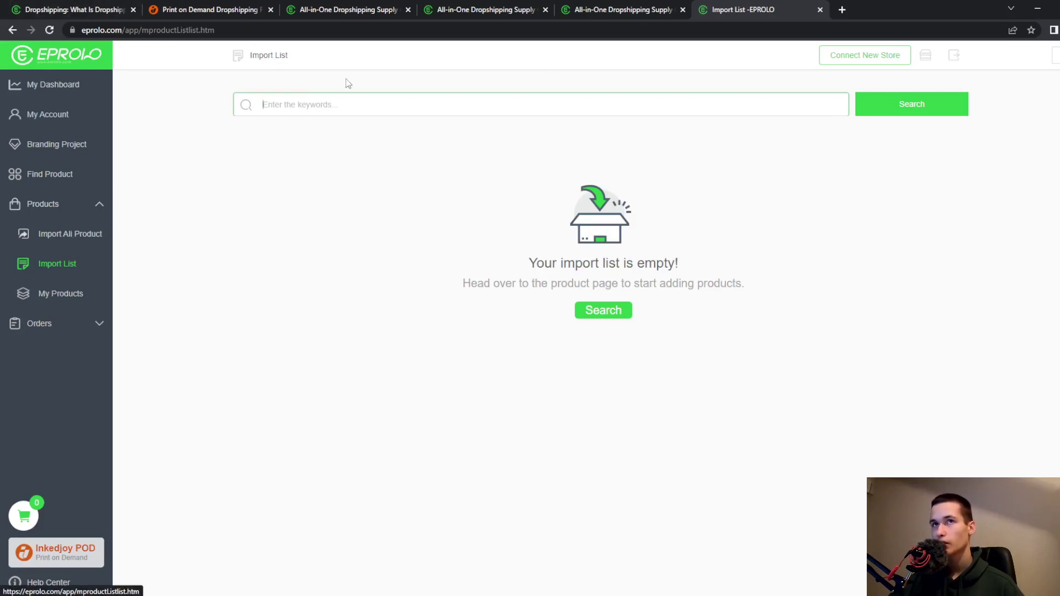
left_click(262, 63)
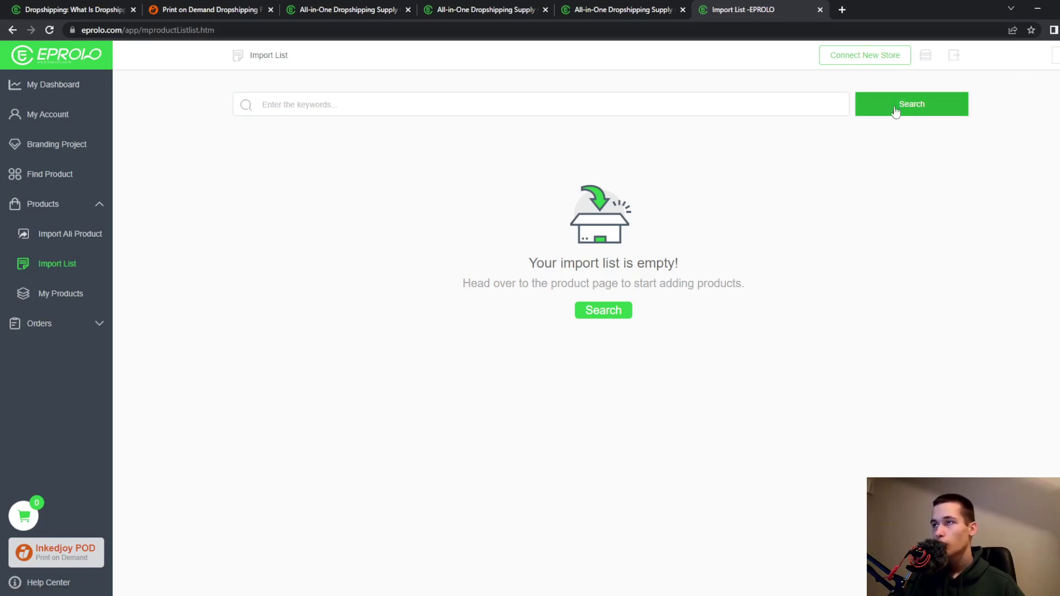
left_click(618, 315)
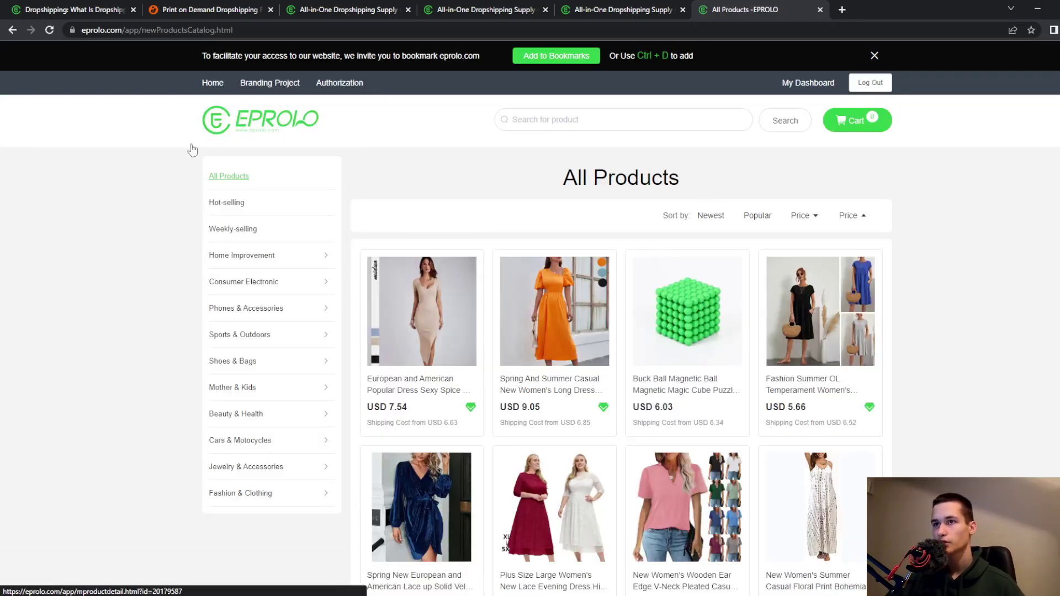
left_click(11, 30)
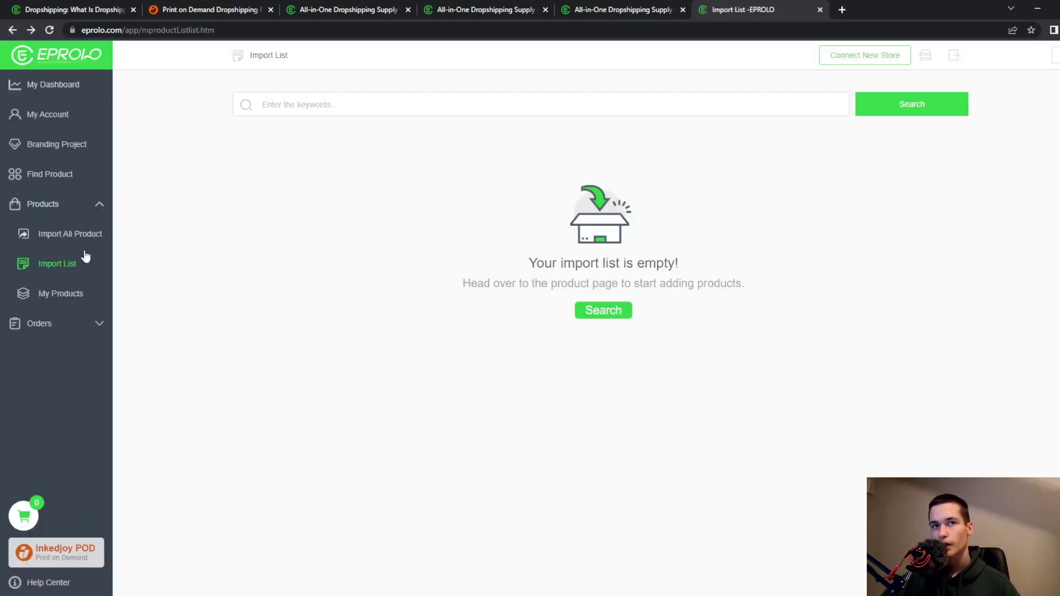
left_click(77, 297)
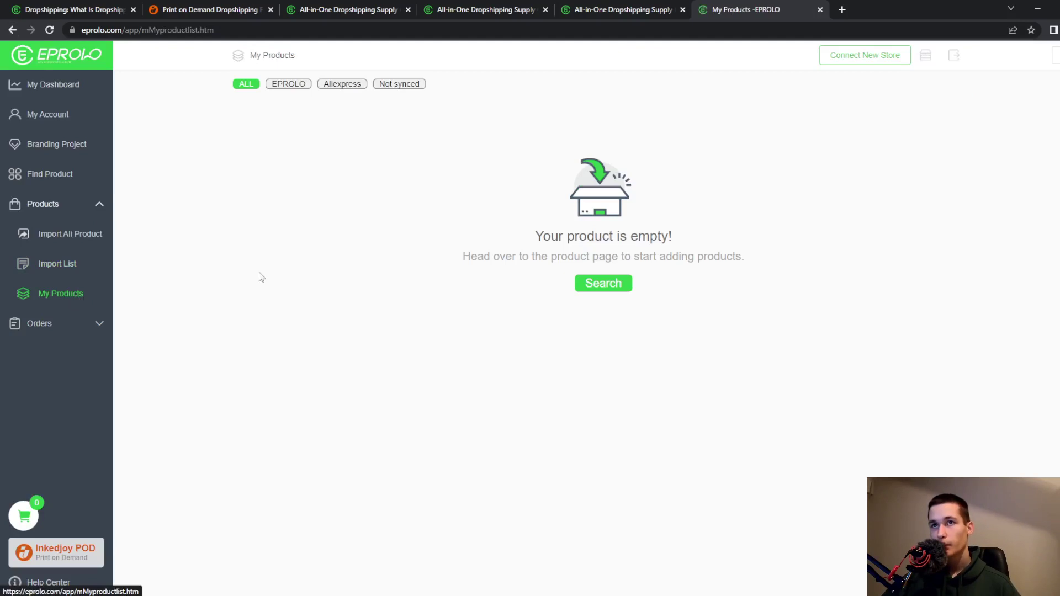
- Try the EPROLO, Aliexpress, Not synced and All product filters, then open Eprolo Orders
left_click(300, 85)
left_click(342, 86)
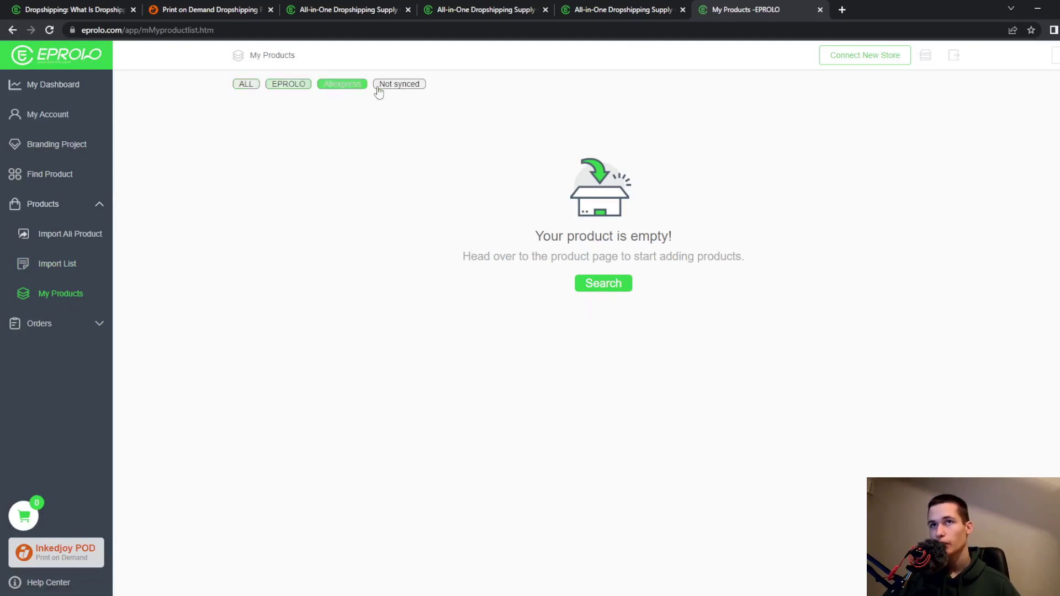
left_click(381, 86)
left_click(247, 89)
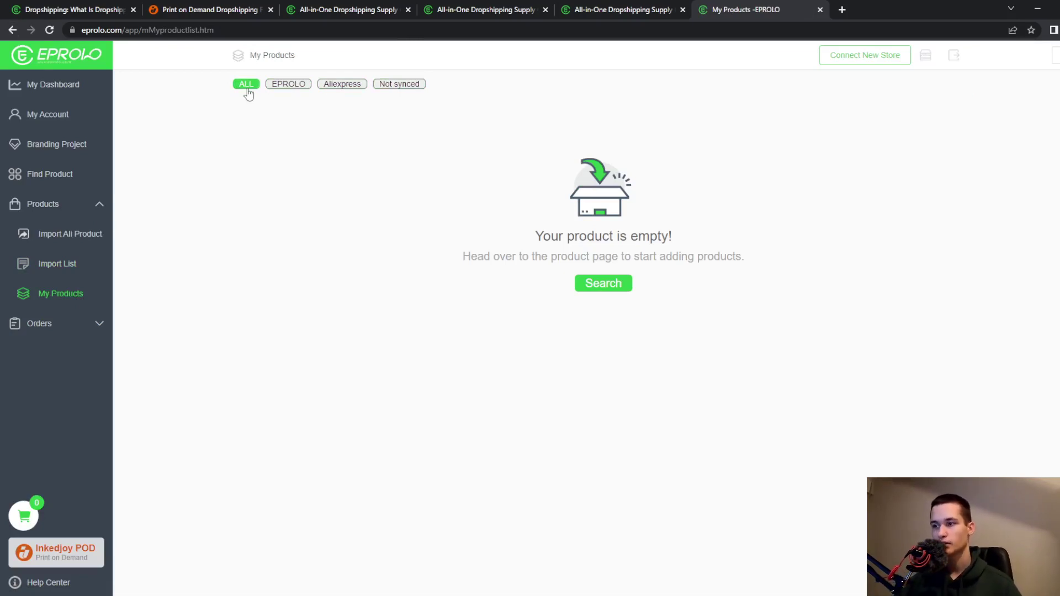
left_click(80, 325)
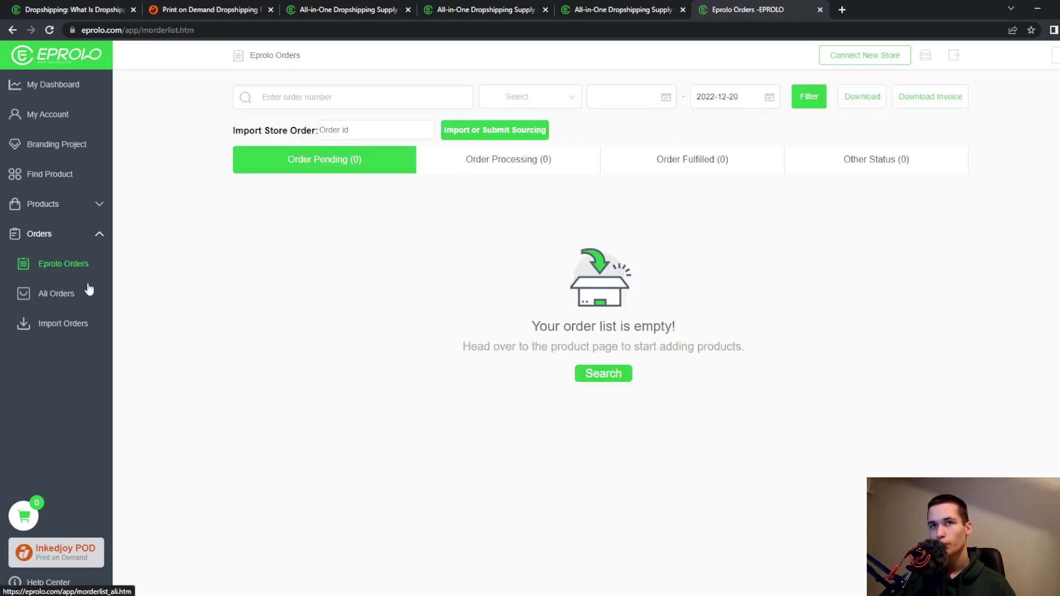
- View the Ali Orders list, then the Import Orders upload page
left_click(71, 303)
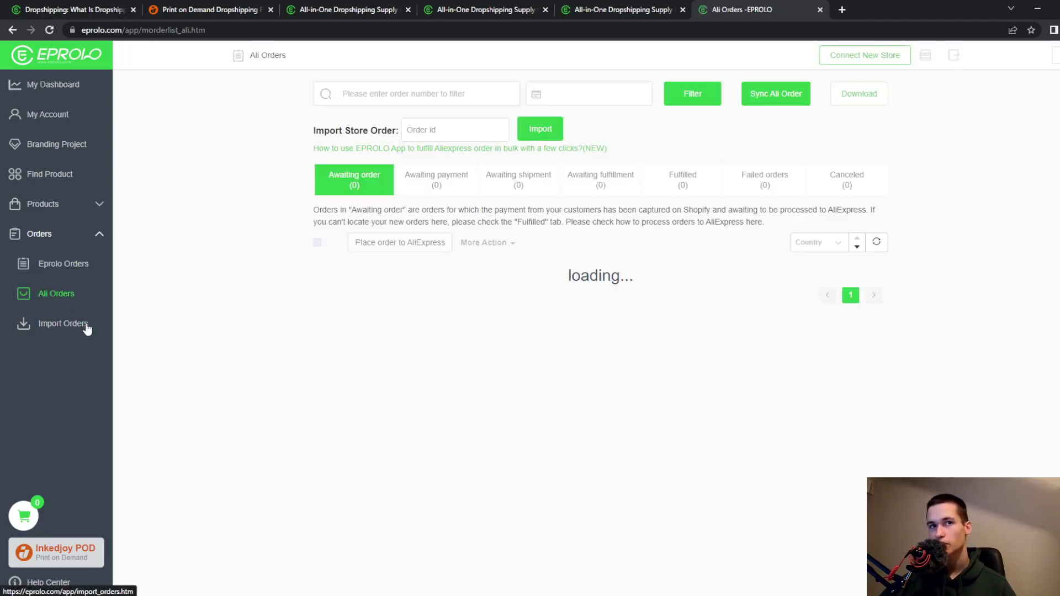
left_click(78, 328)
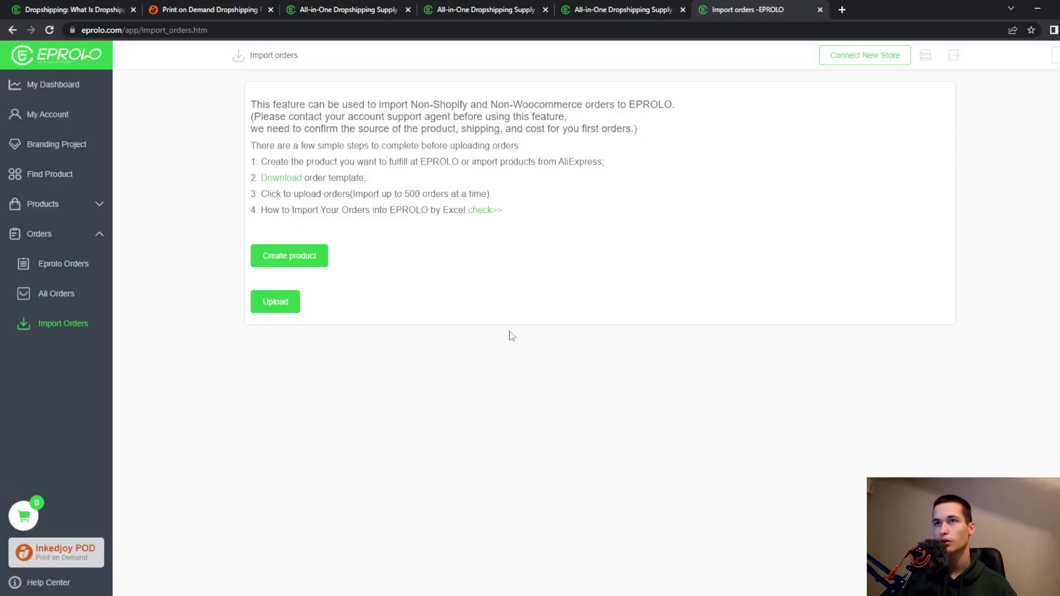